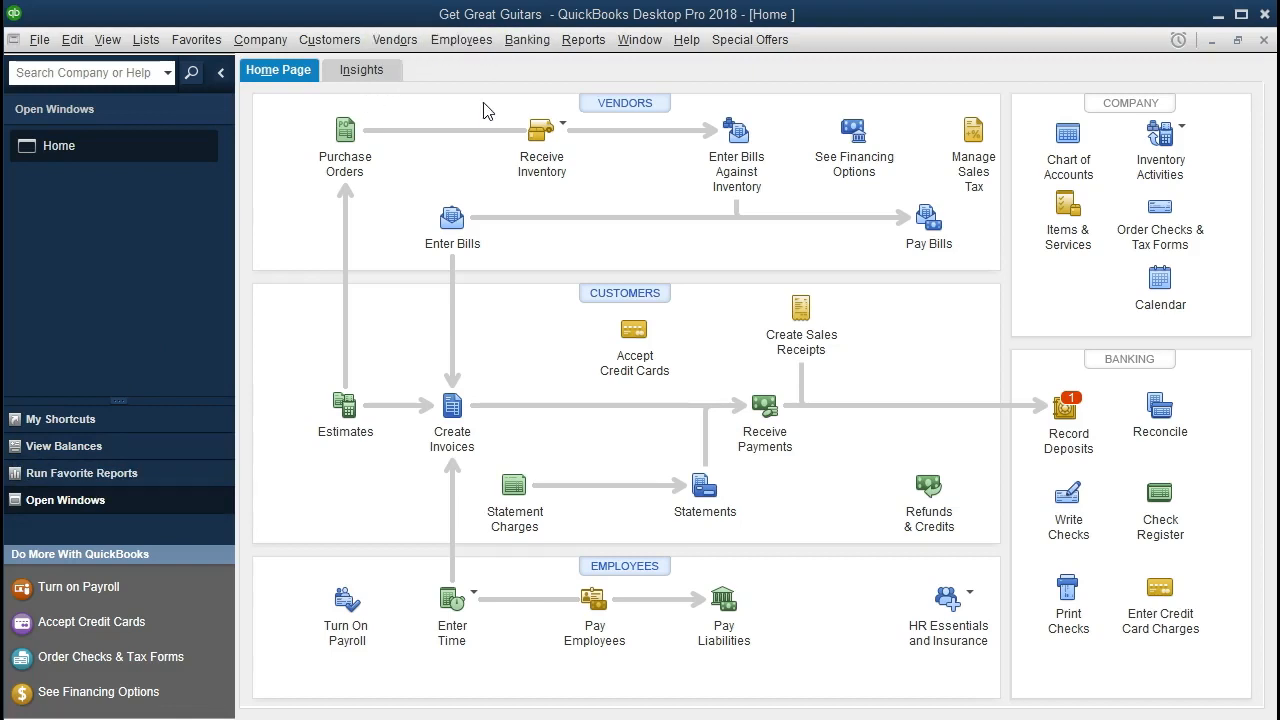
{"action": "left_click", "coordinate": [42, 40]}
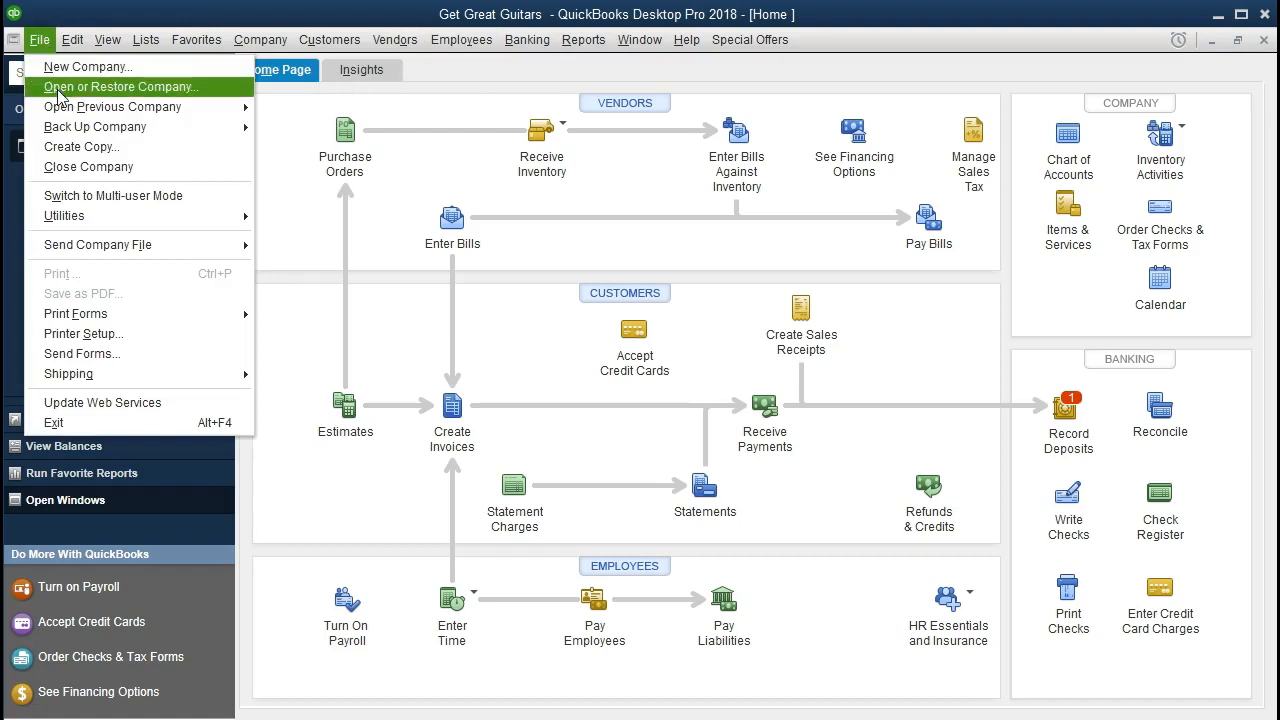
{"action": "left_click", "coordinate": [42, 40]}
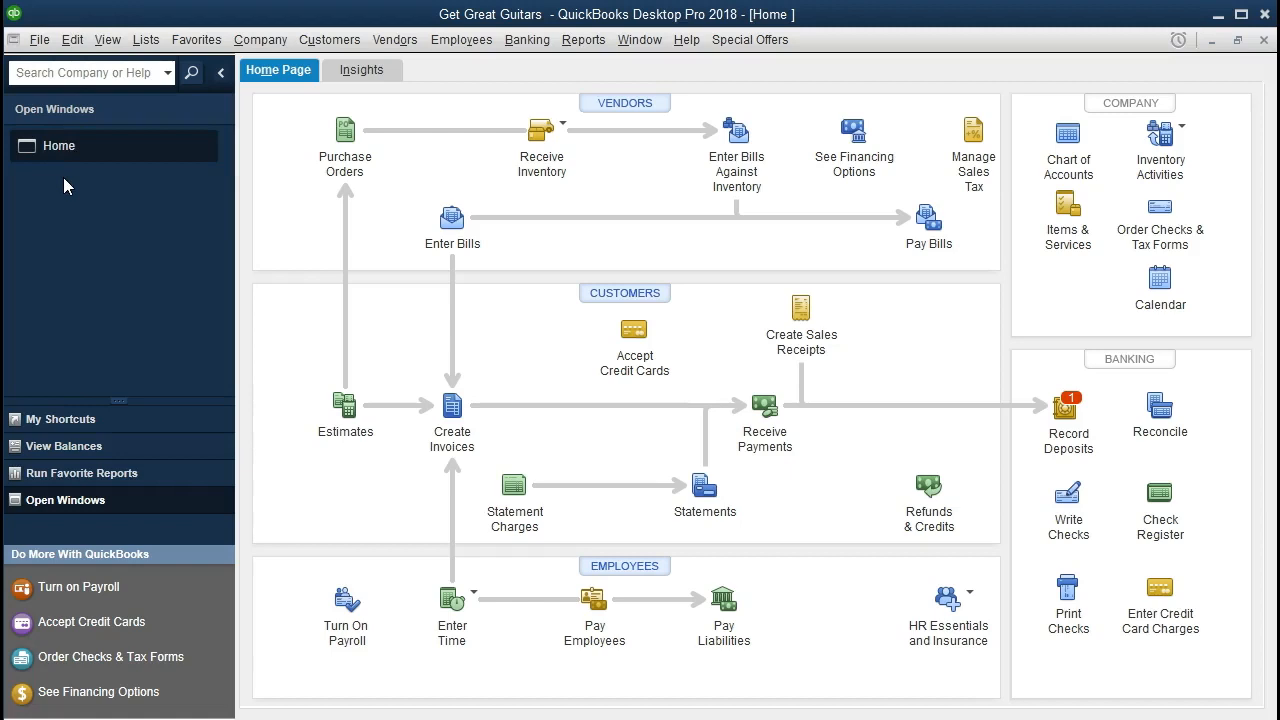
{"action": "left_click", "coordinate": [110, 42]}
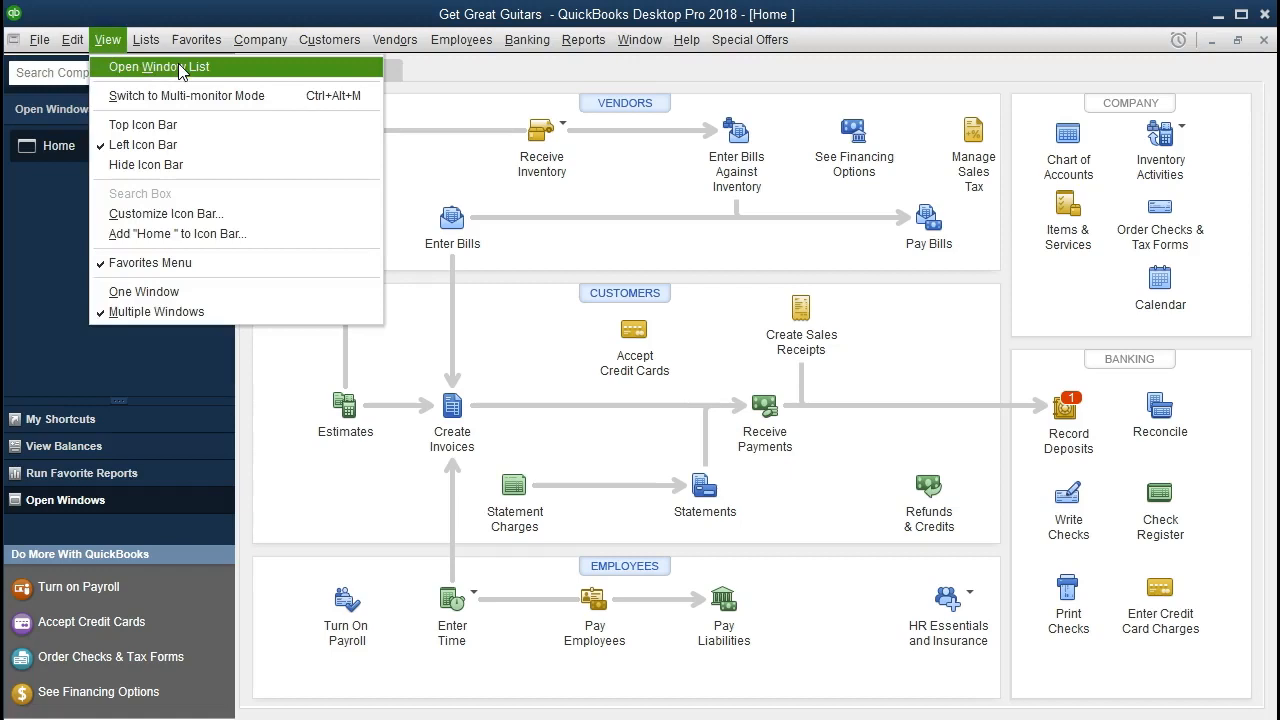
{"action": "left_click", "coordinate": [63, 189]}
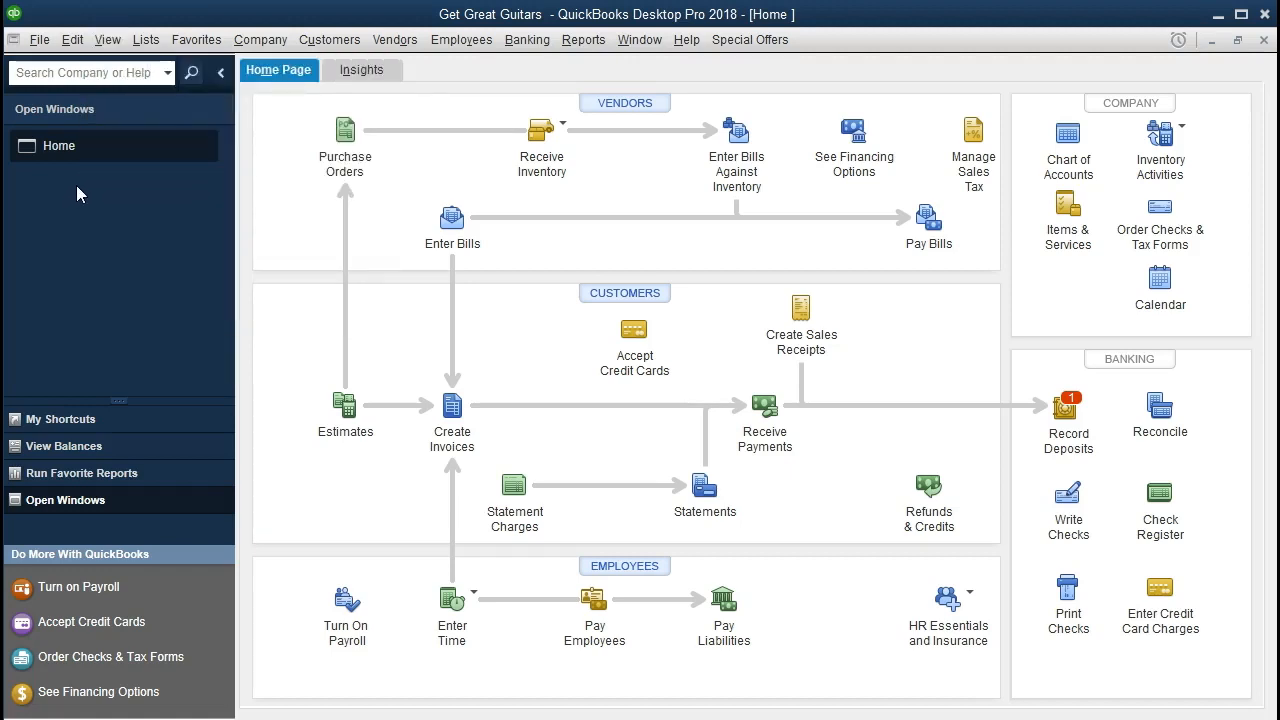
{"action": "left_click", "coordinate": [258, 40]}
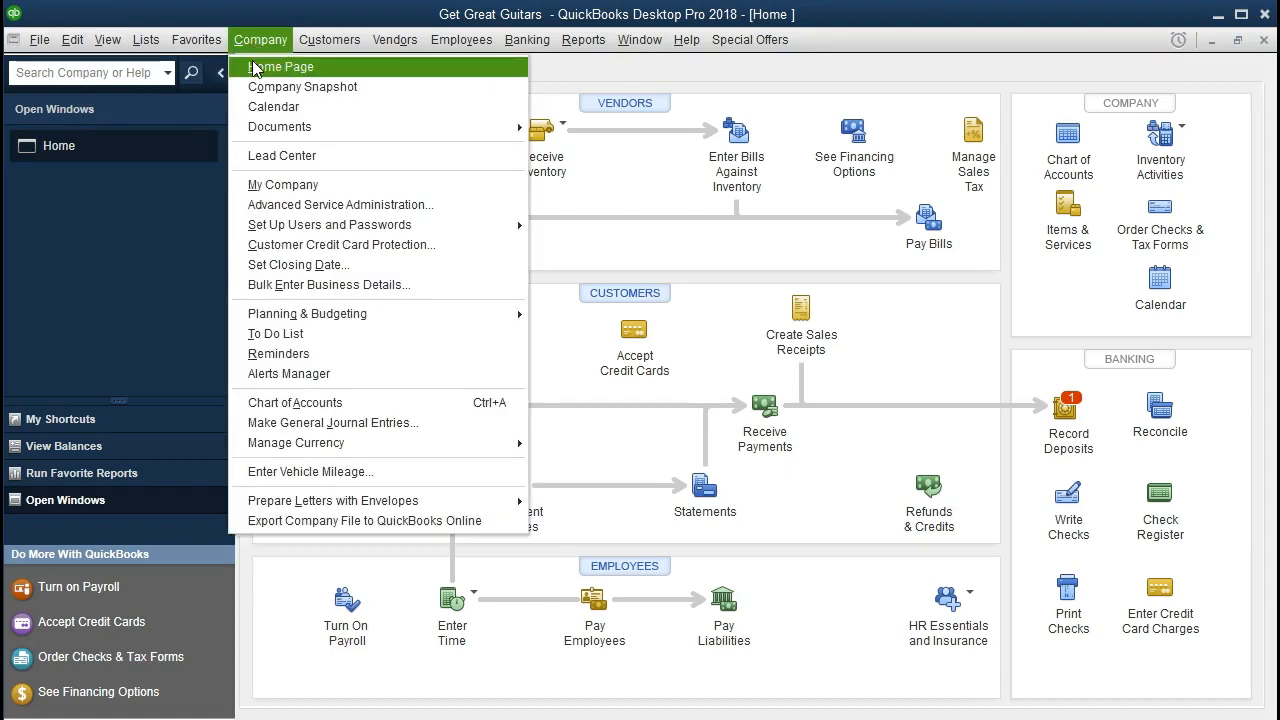
{"action": "left_click", "coordinate": [87, 224]}
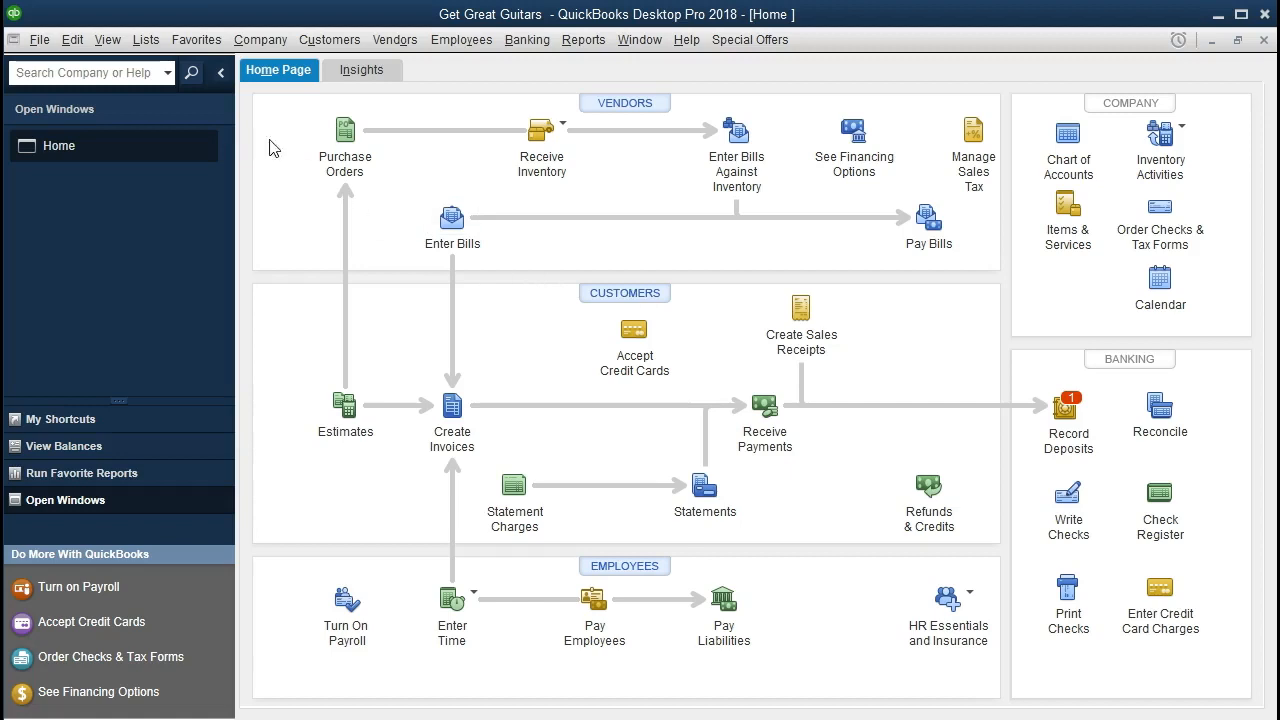
{"action": "left_click", "coordinate": [146, 41]}
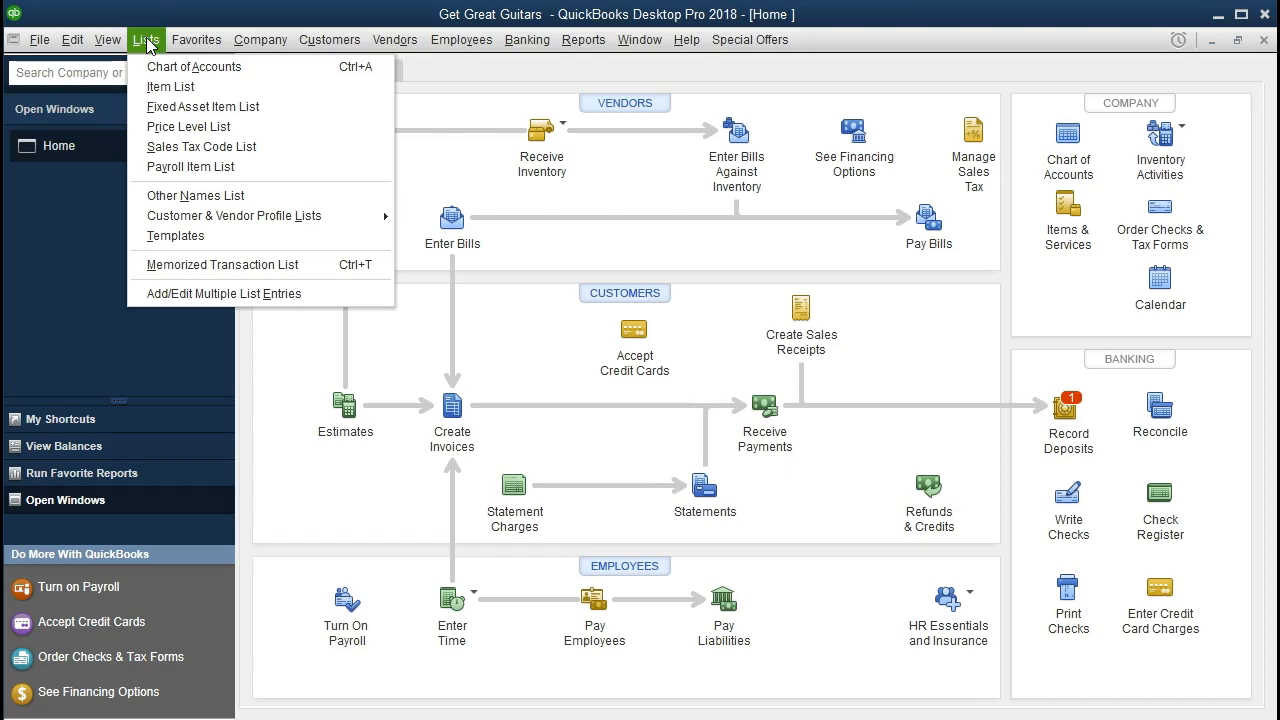
{"action": "left_click", "coordinate": [520, 327]}
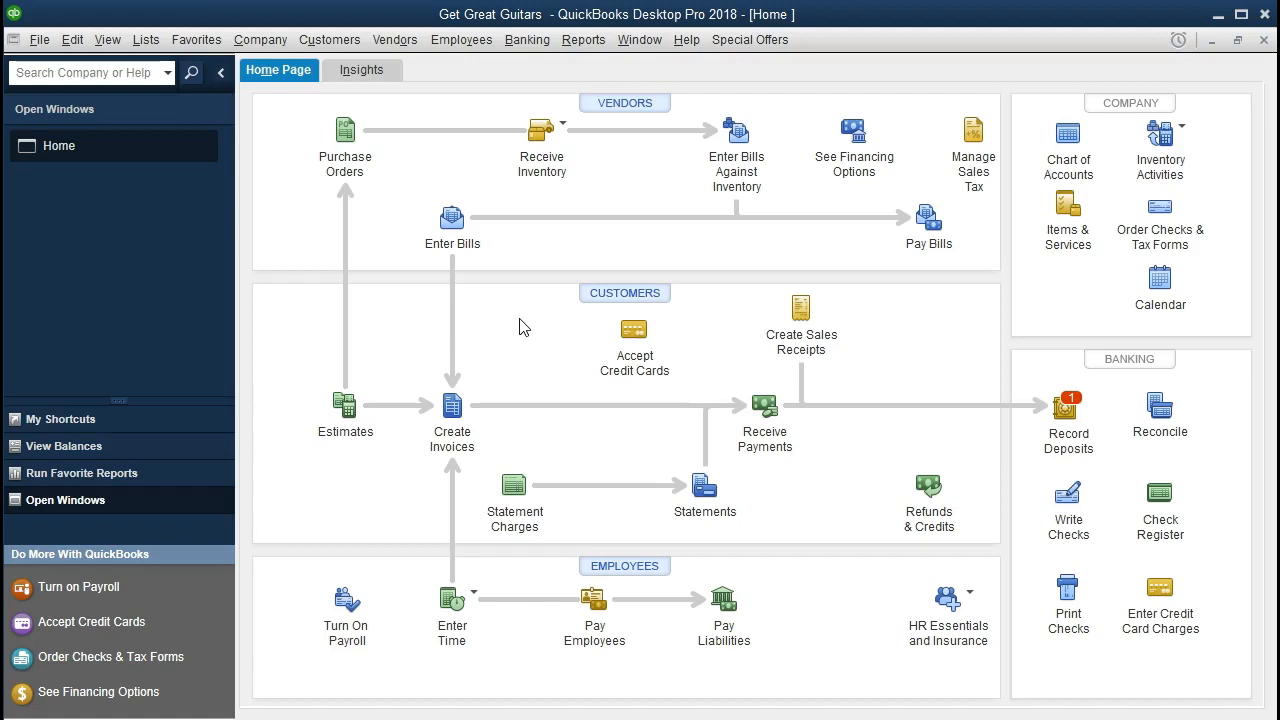
- Open the Balance Sheet Standard report from the company and financial reports
{"action": "left_click", "coordinate": [585, 42]}
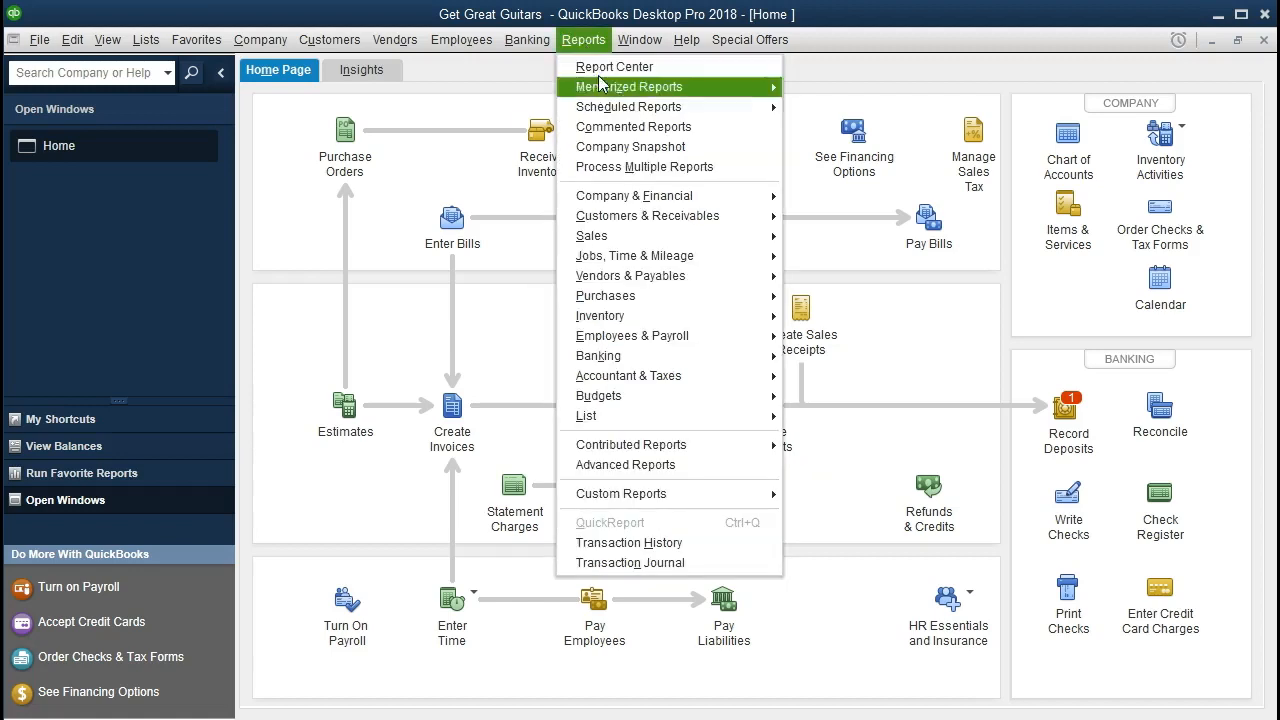
{"action": "mouse_move", "coordinate": [657, 196]}
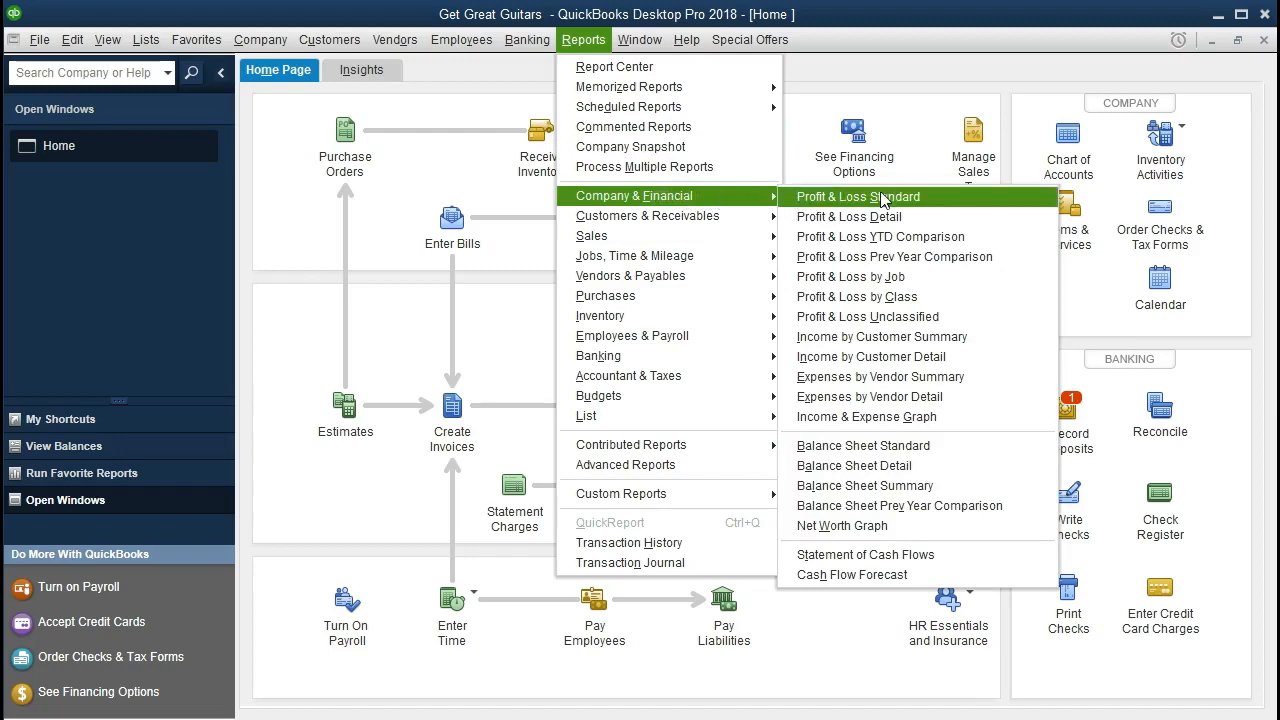
{"action": "left_click", "coordinate": [985, 452]}
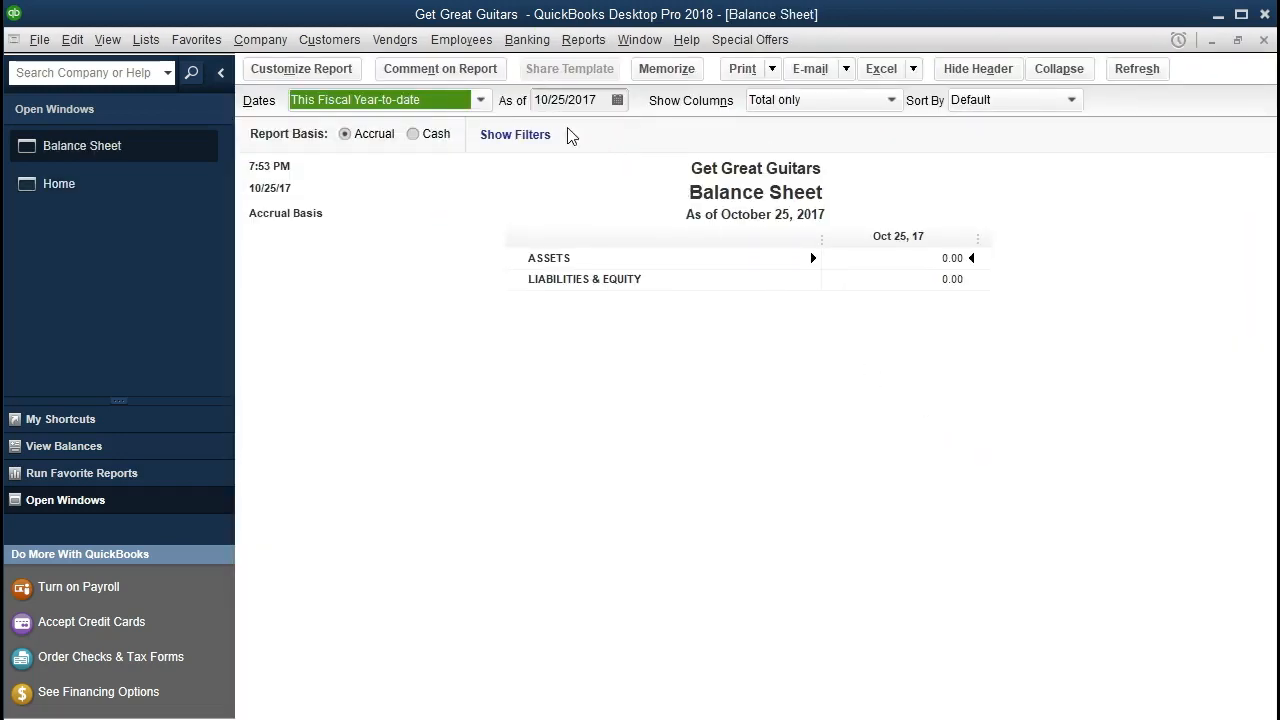
- Customize the balance sheet's date range to run from 01/01/2021 to 12/31/2021
{"action": "left_click", "coordinate": [308, 76]}
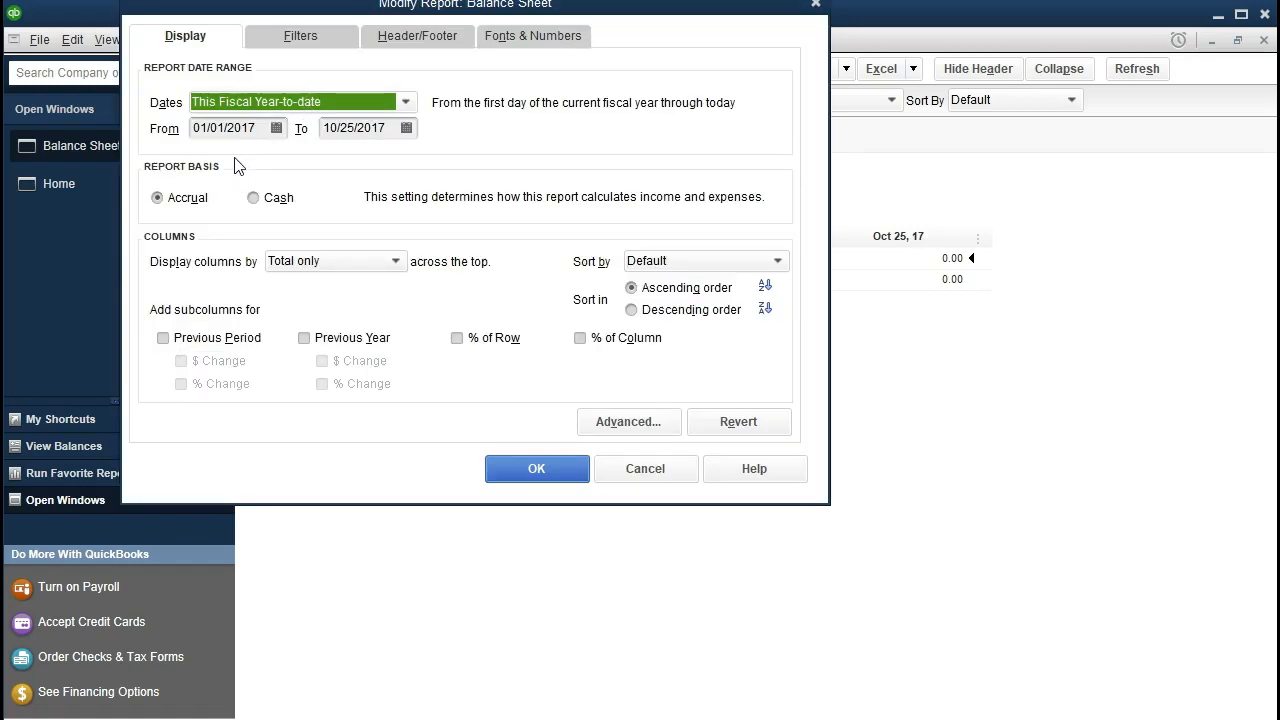
{"action": "key", "text": "Tab"}
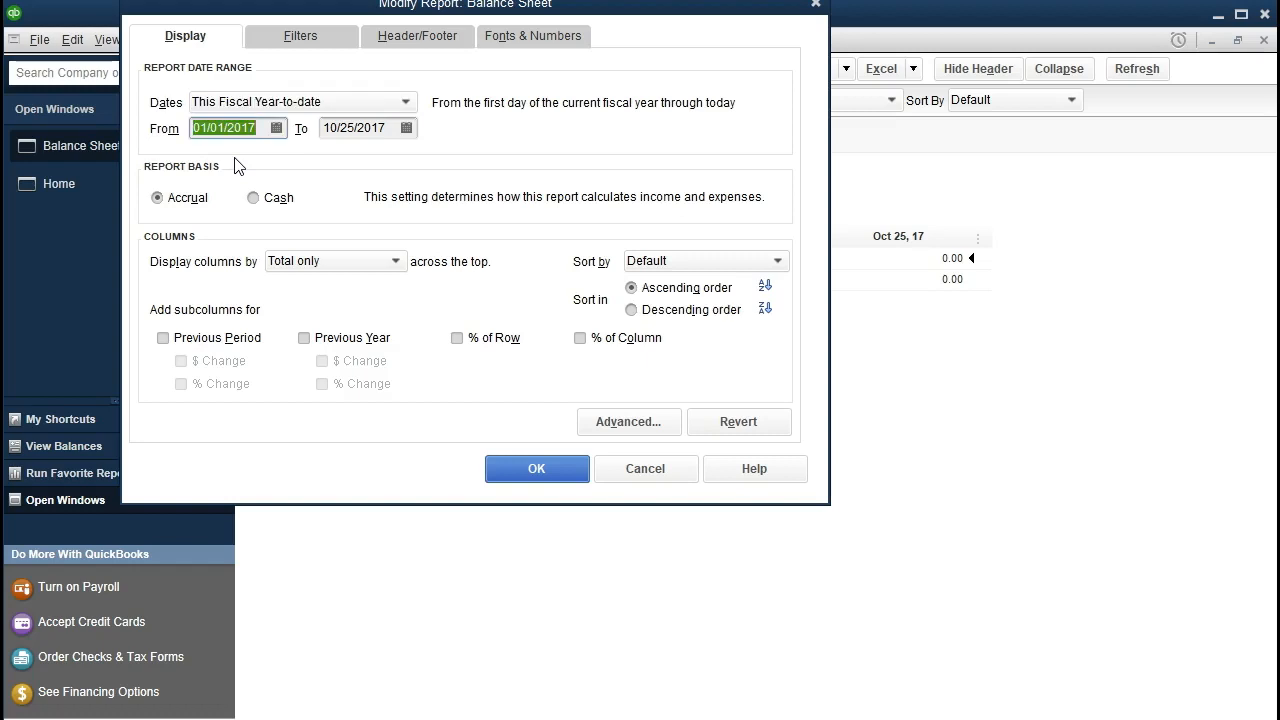
{"action": "type", "text": "01/01/2021"}
{"action": "key", "text": "Tab"}
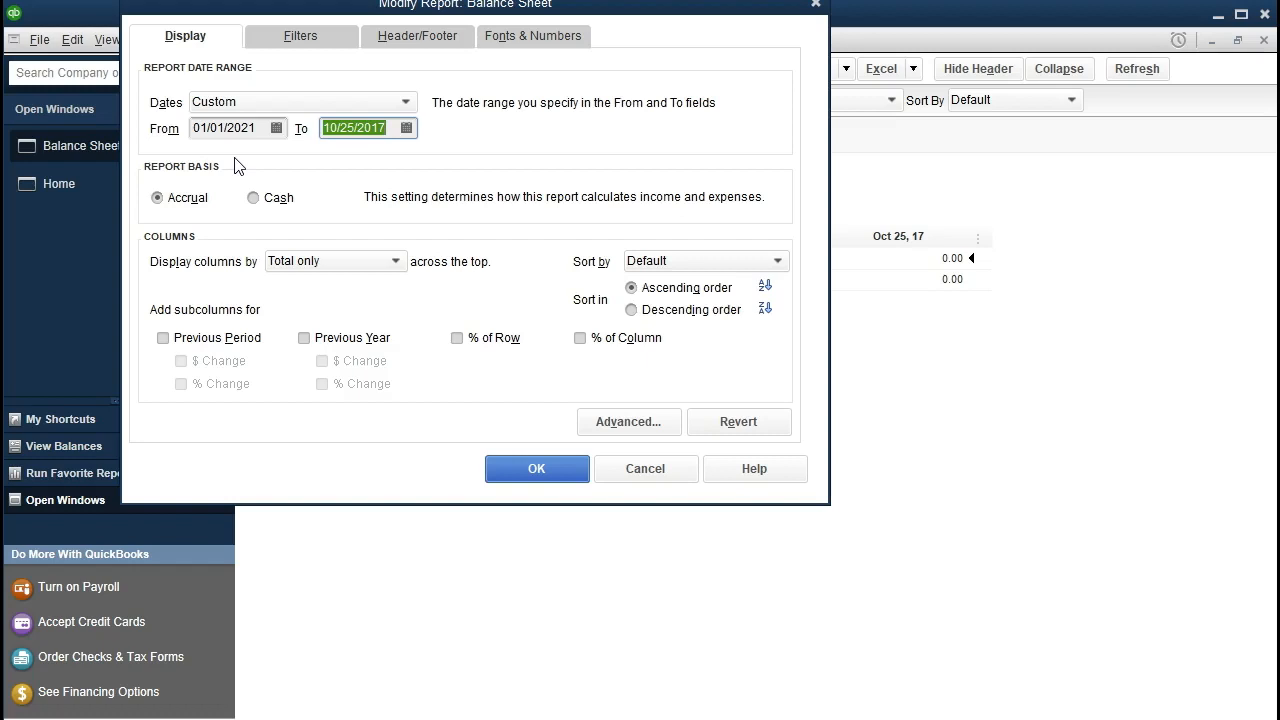
{"action": "type", "text": "12312021"}
{"action": "key", "text": "Tab"}
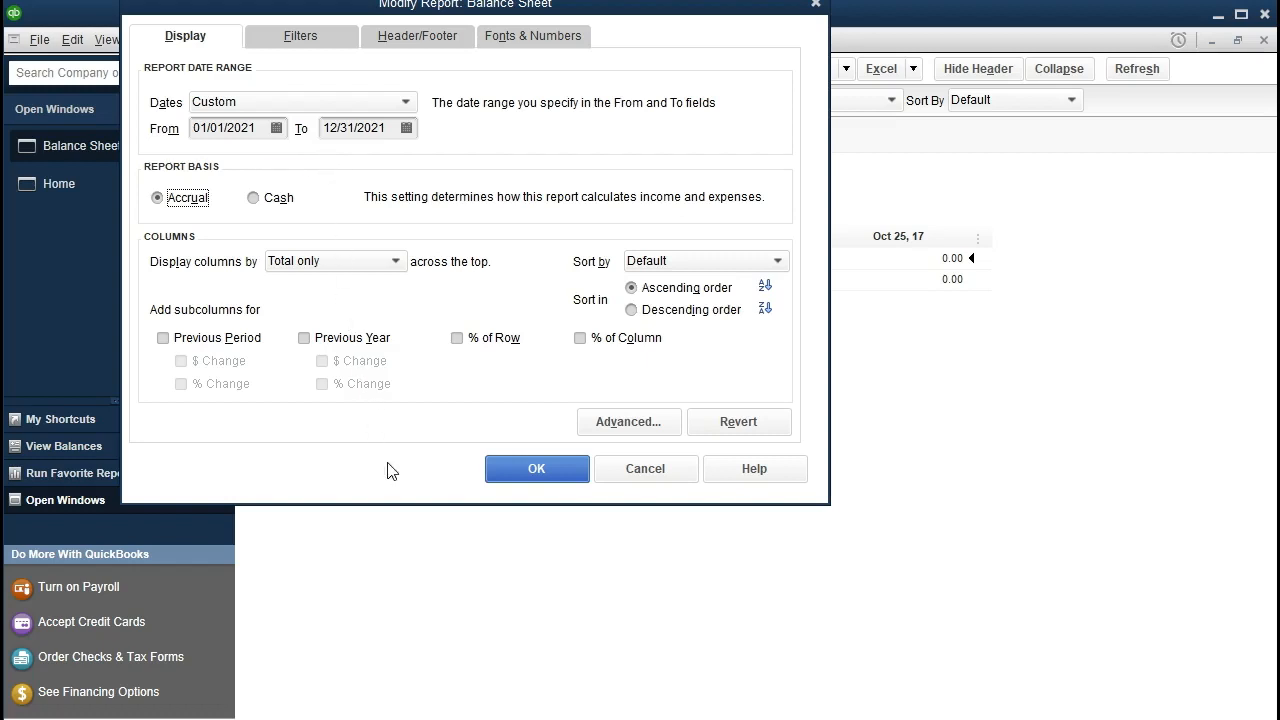
{"action": "left_click", "coordinate": [500, 470]}
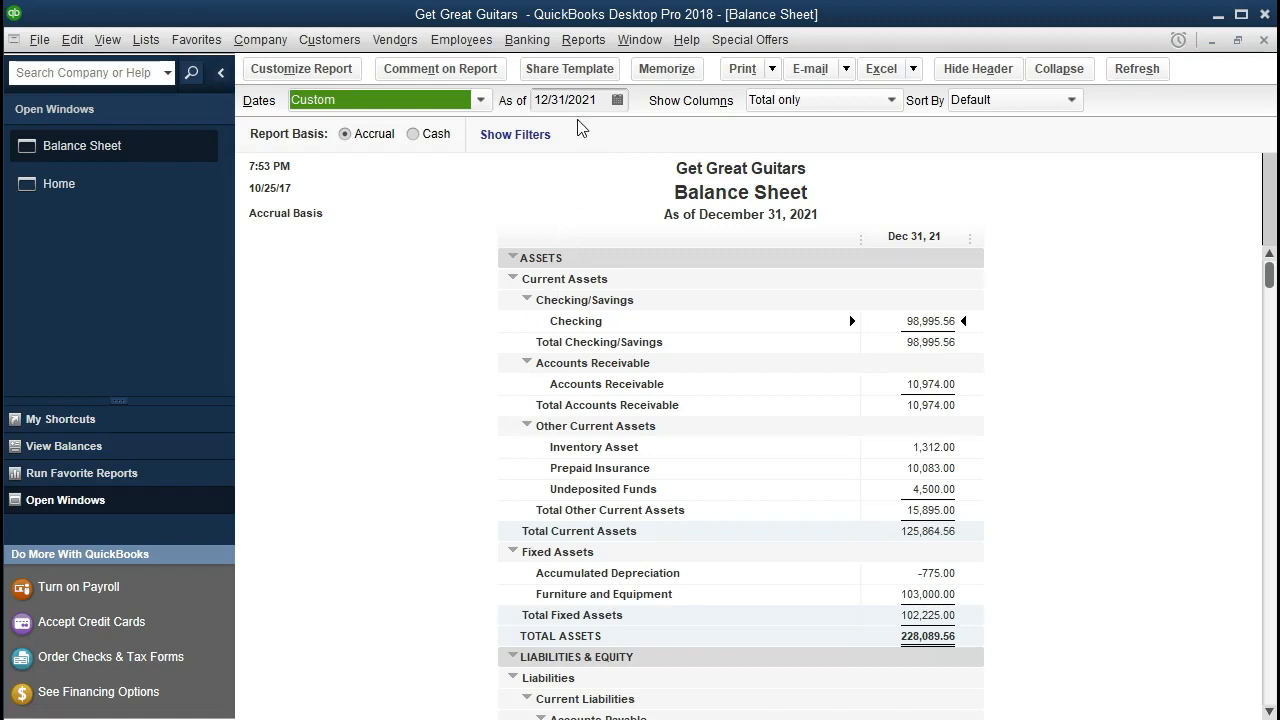
- Open the Profit & Loss Standard report from the company and financial reports
{"action": "left_click", "coordinate": [589, 45]}
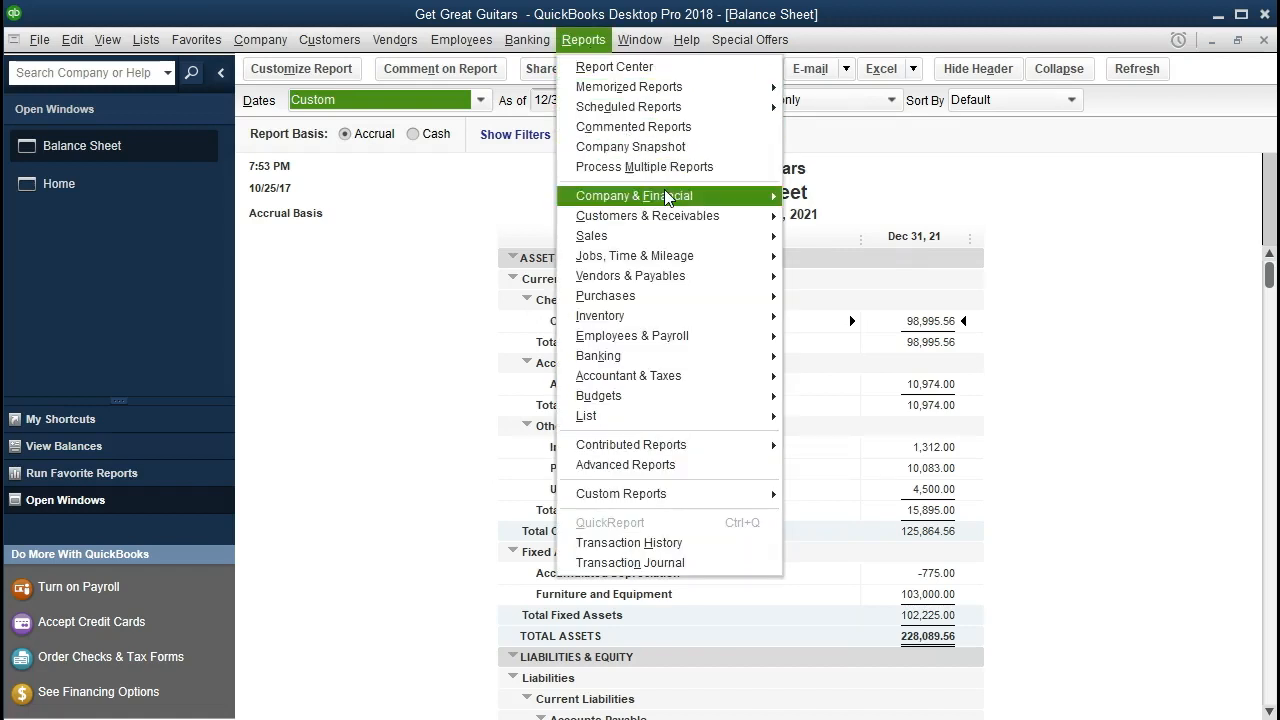
{"action": "mouse_move", "coordinate": [673, 200]}
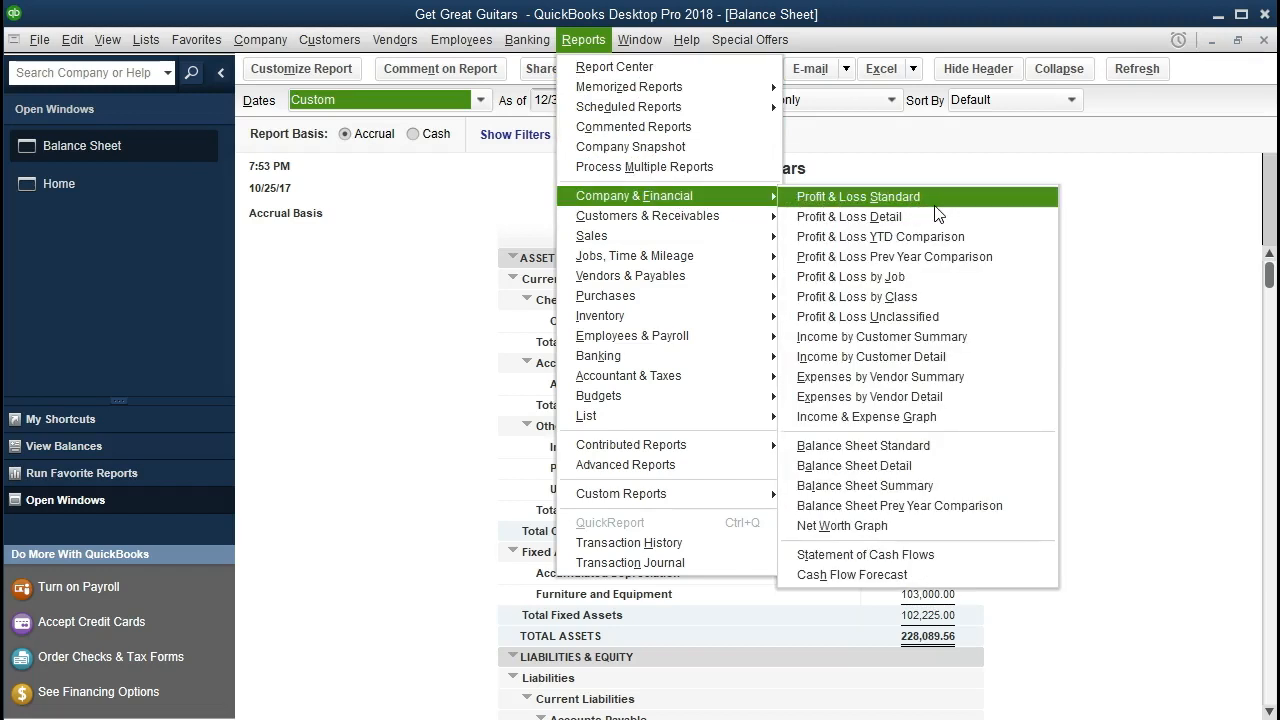
{"action": "left_click", "coordinate": [936, 206]}
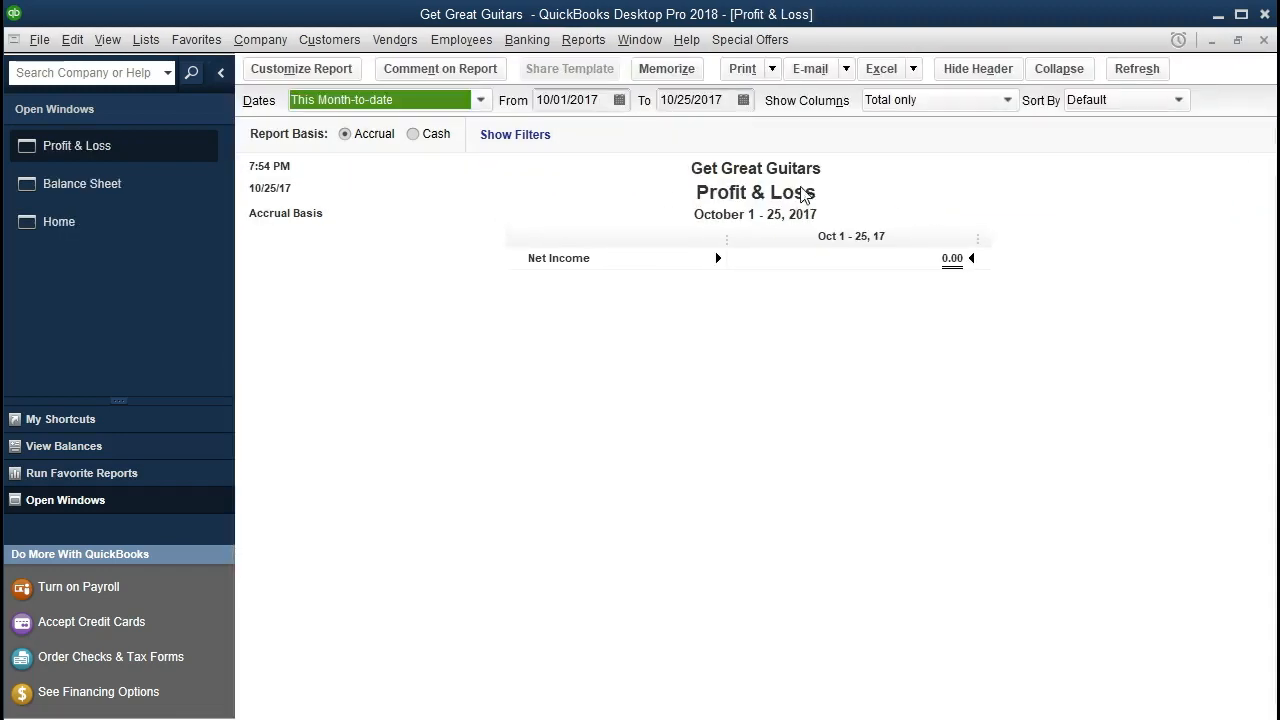
- Set the Profit & Loss report's date range from 01/01/2021 to 12/31/2021
{"action": "key", "text": "Tab"}
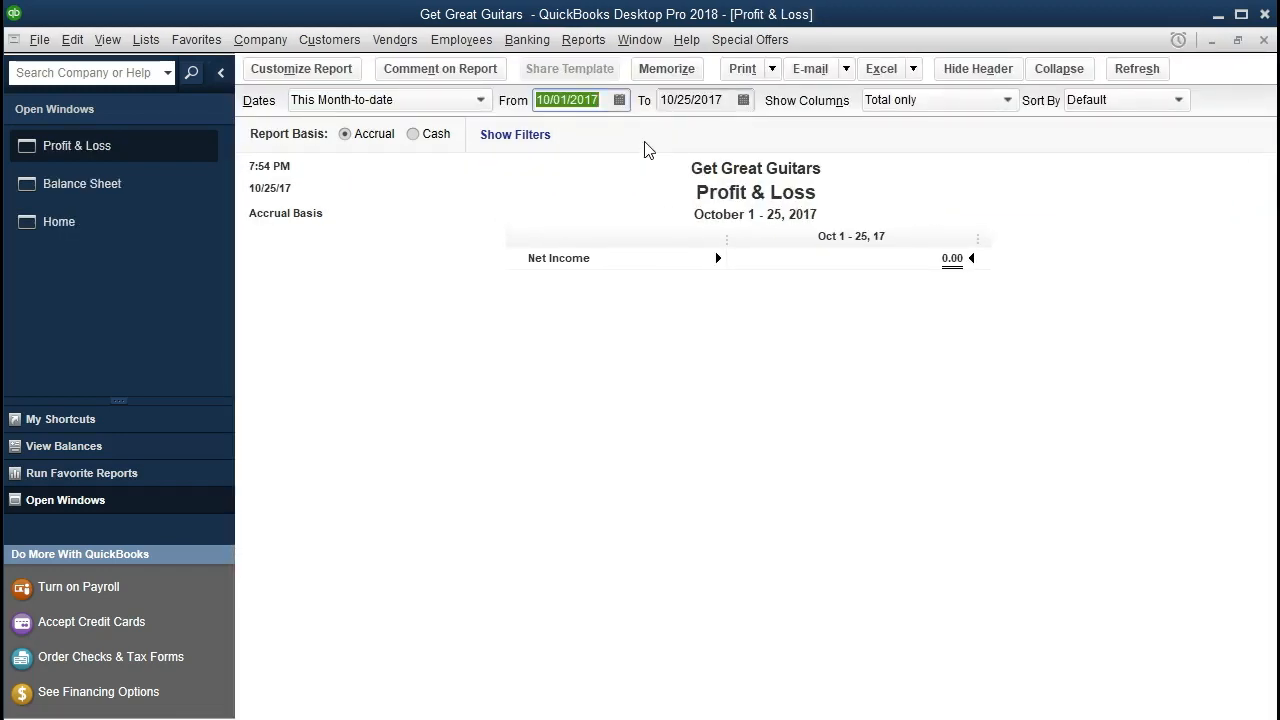
{"action": "type", "text": "01"}
{"action": "type", "text": "21"}
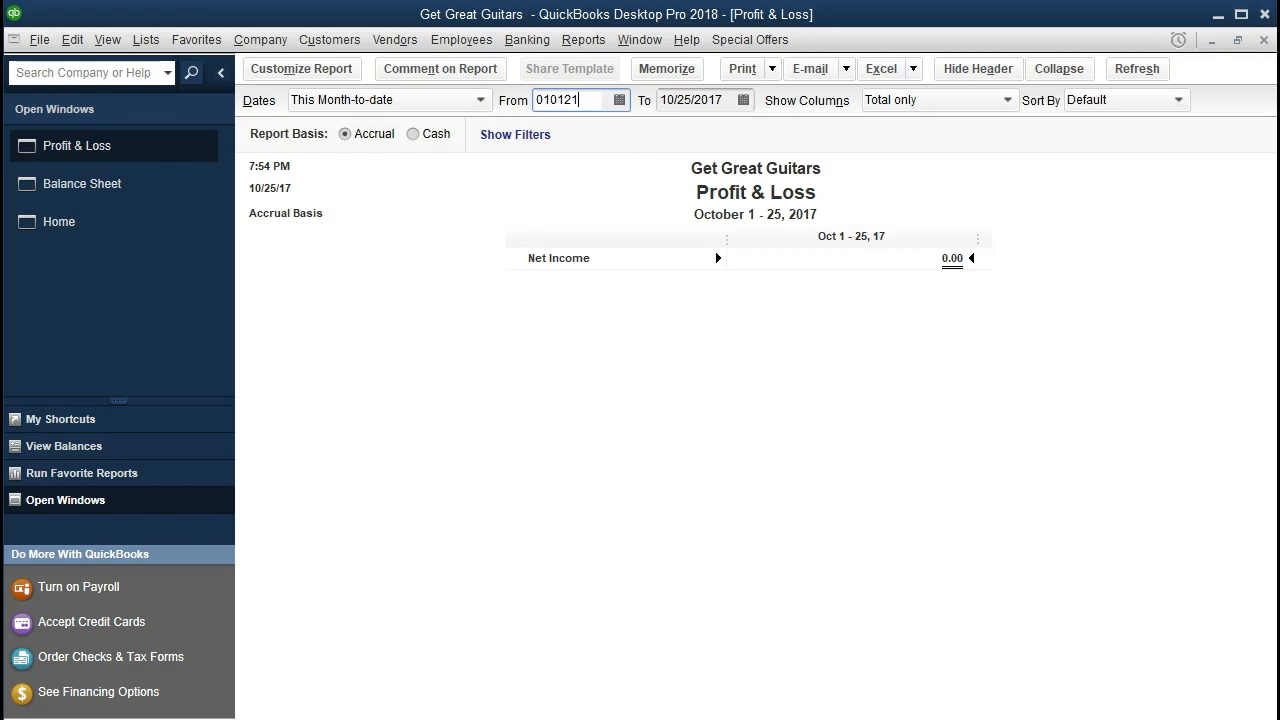
{"action": "key", "text": "Tab"}
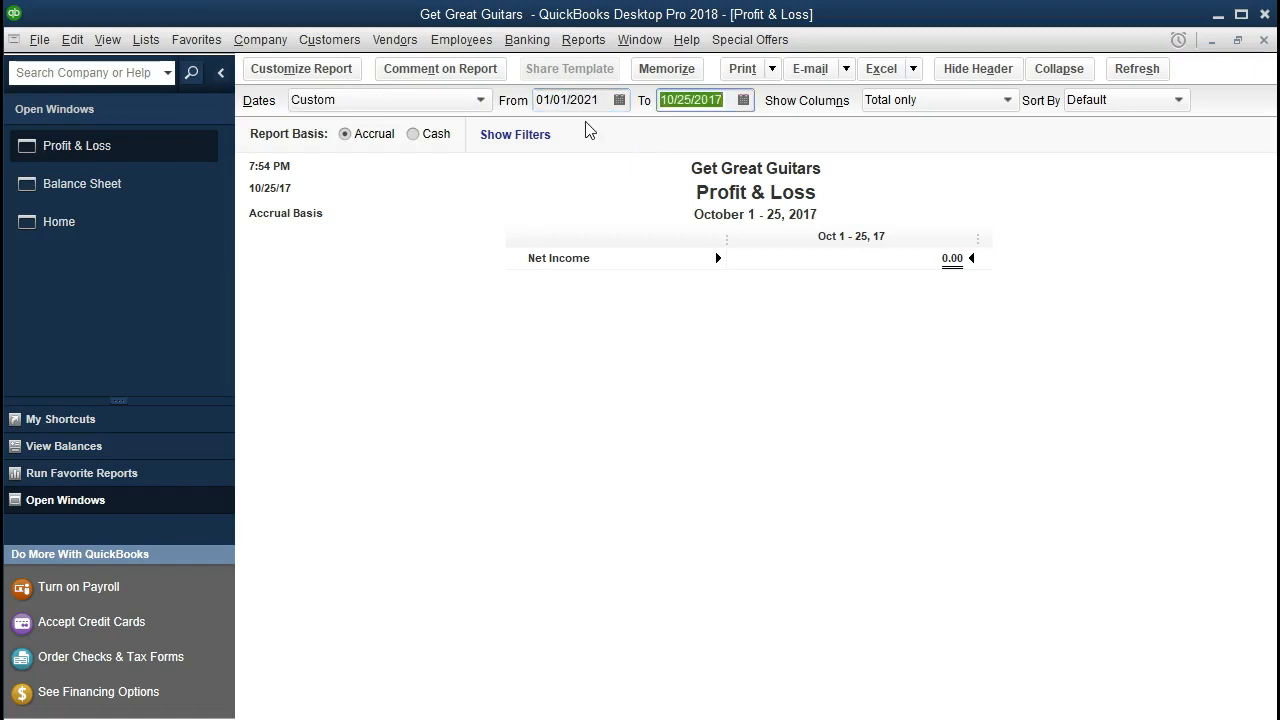
{"action": "type", "text": "123121"}
{"action": "key", "text": "Tab"}
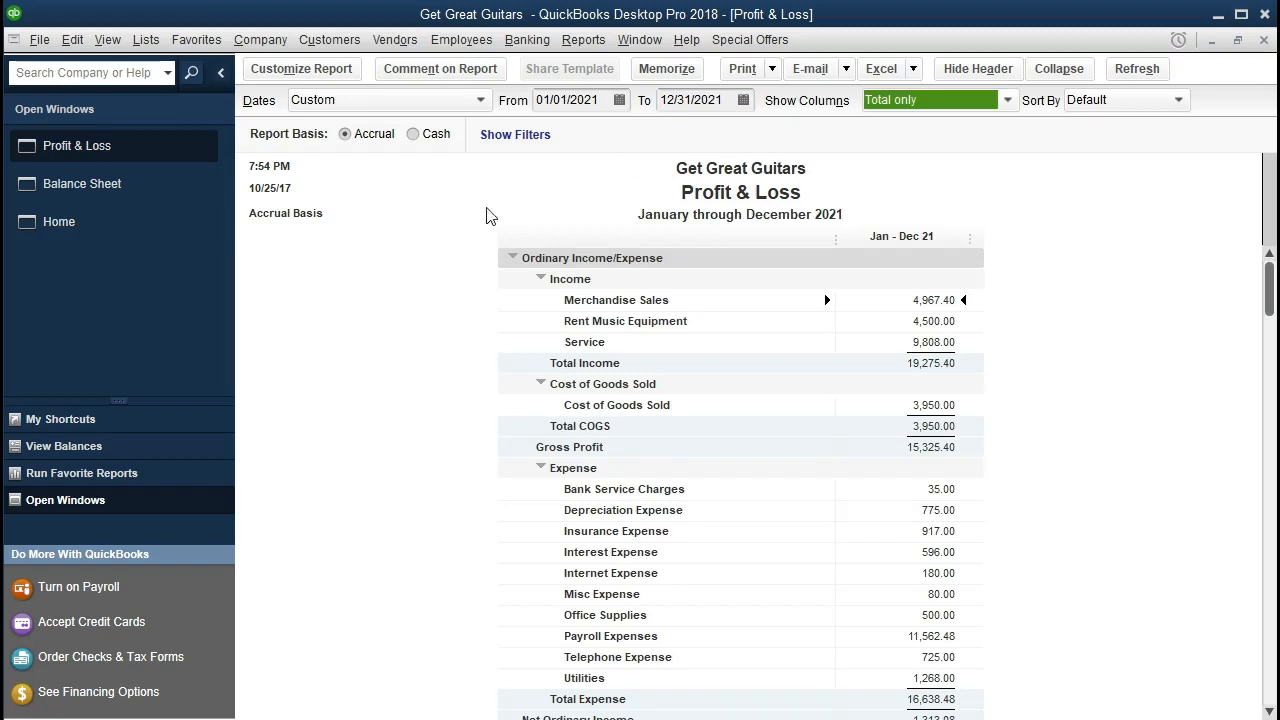
- Look at the previously entered vendor bill in the Enter Bills form reached from the home page, and close the form
{"action": "left_click", "coordinate": [126, 230]}
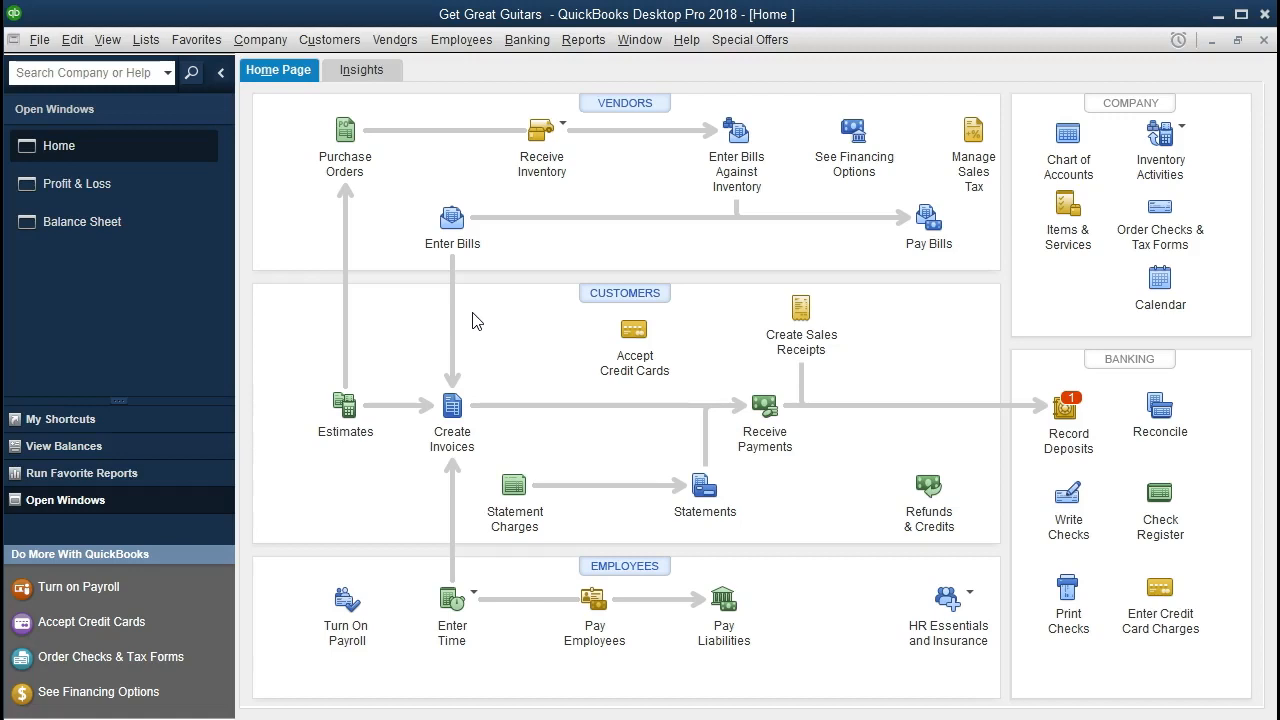
{"action": "left_click", "coordinate": [448, 236]}
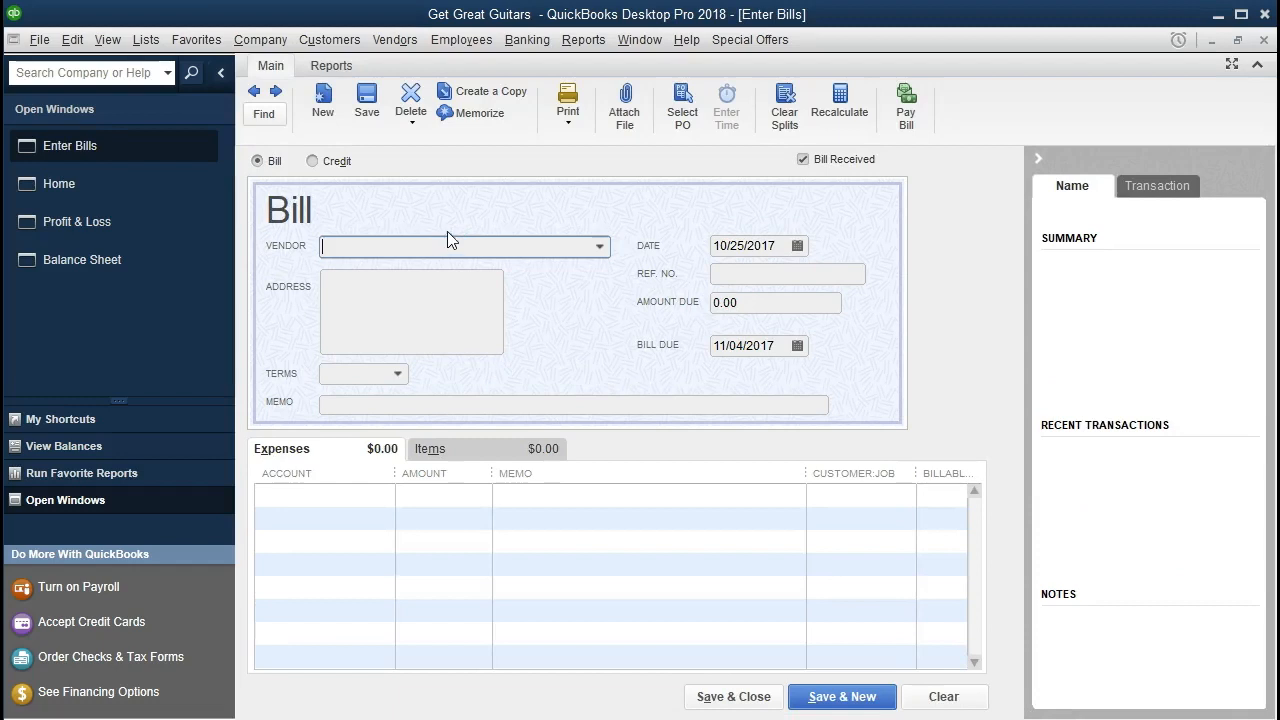
{"action": "left_click", "coordinate": [254, 92]}
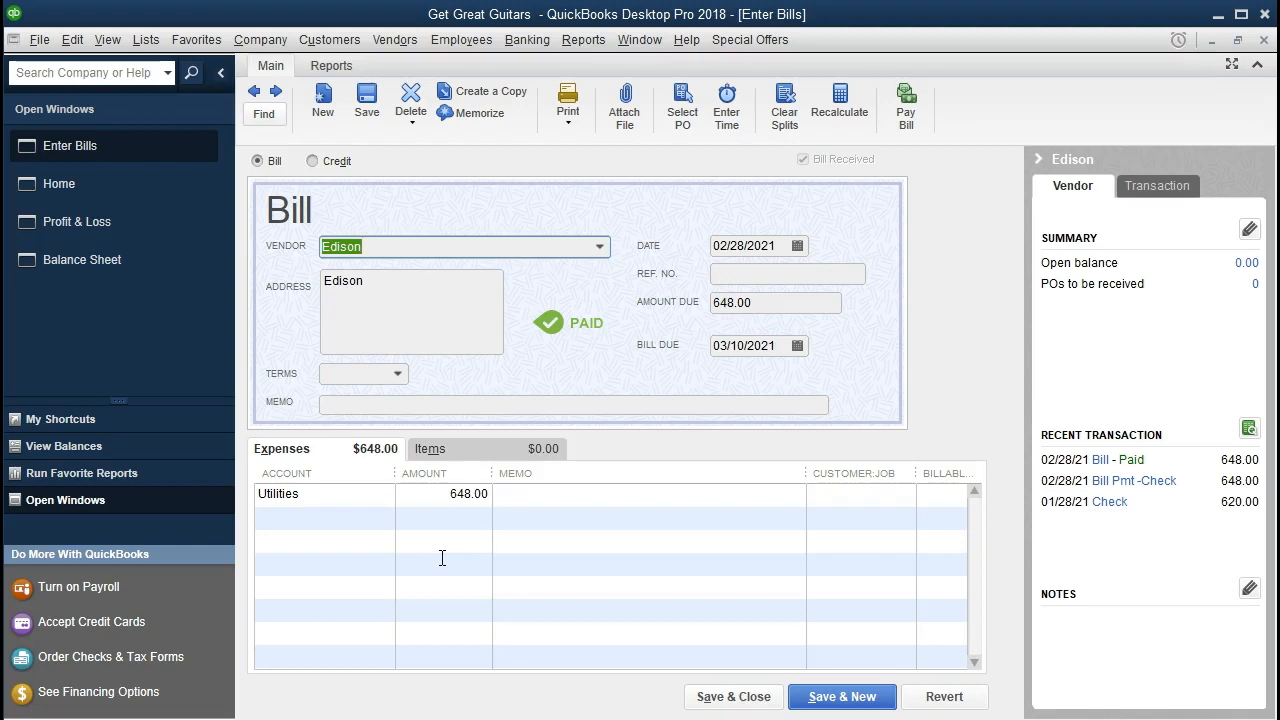
{"action": "left_click", "coordinate": [1264, 40]}
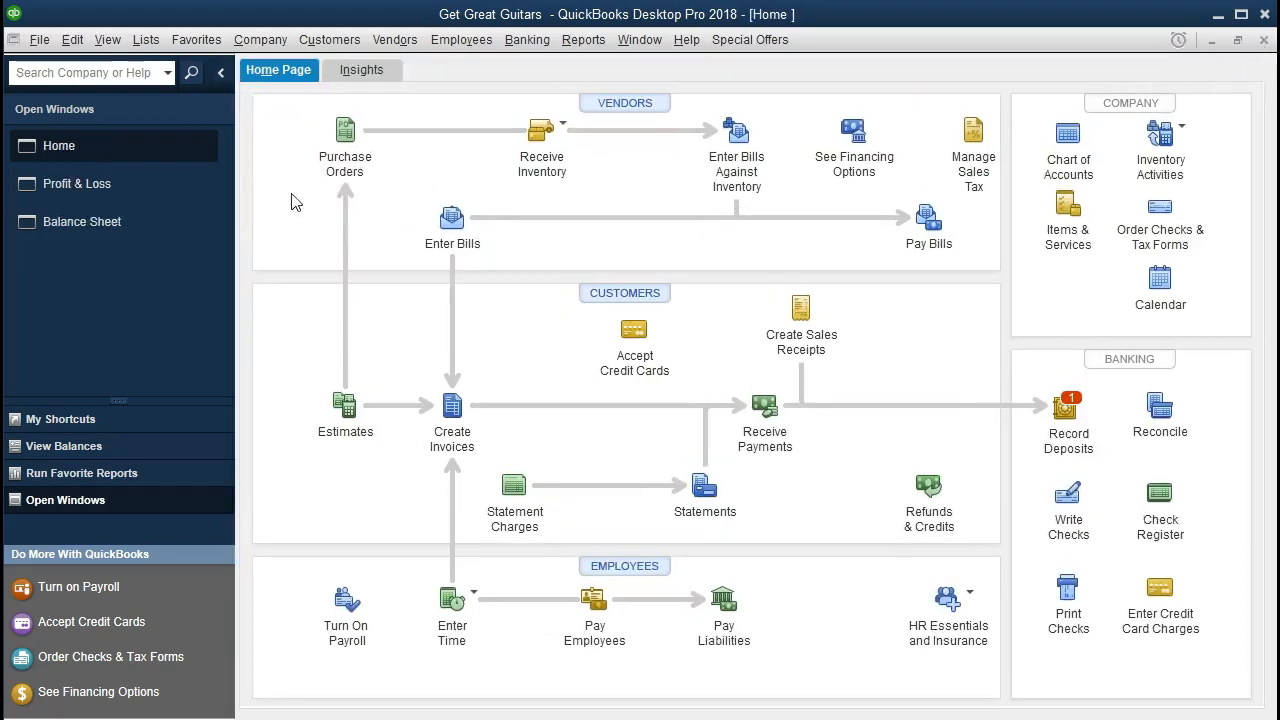
- Drill down from Utilities in the Profit & Loss report to its 02/28/2021 bill, and close the details to return to the home page
{"action": "left_click", "coordinate": [116, 184]}
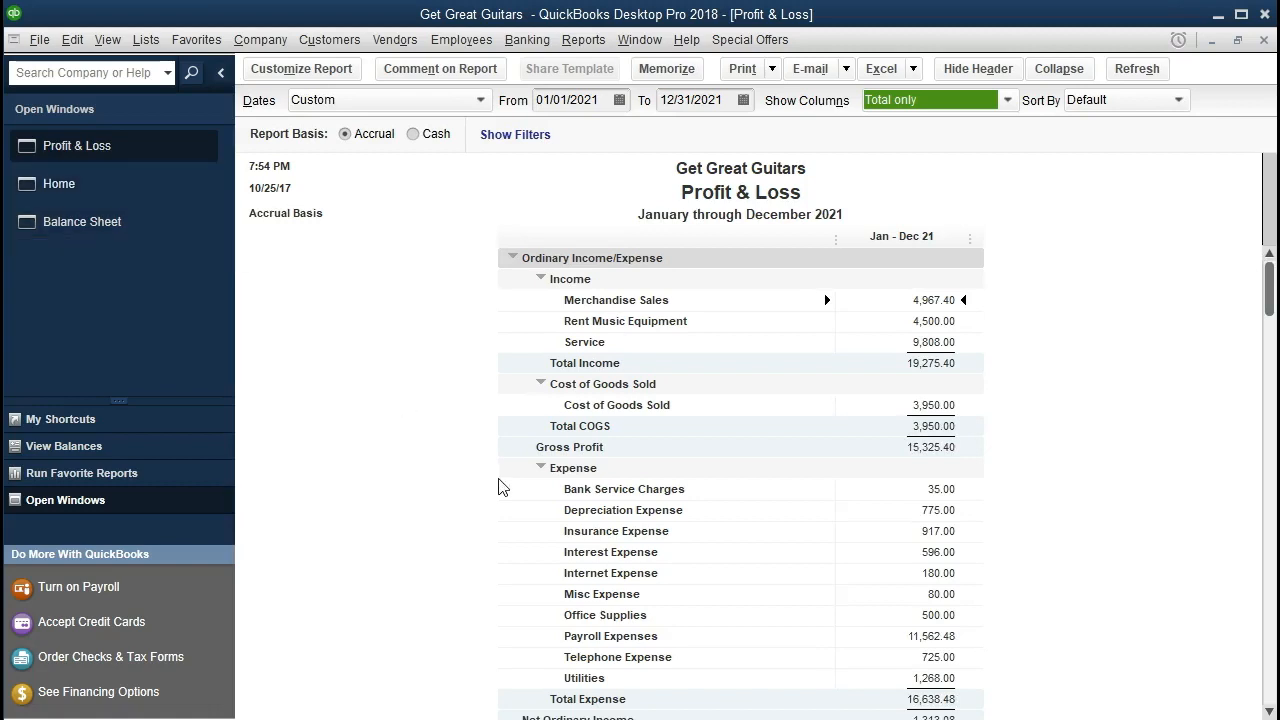
{"action": "scroll", "coordinate": [500, 488], "scroll_direction": "down", "scroll_amount": 1}
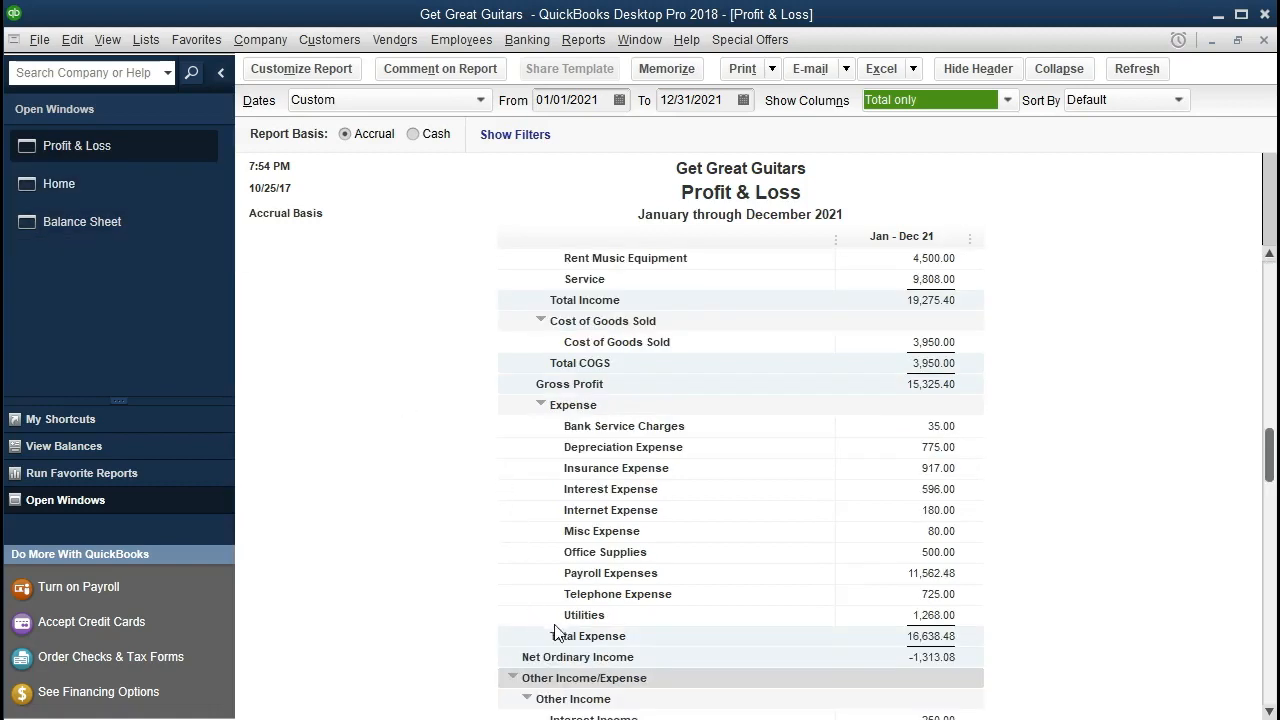
{"action": "double_click", "coordinate": [880, 618]}
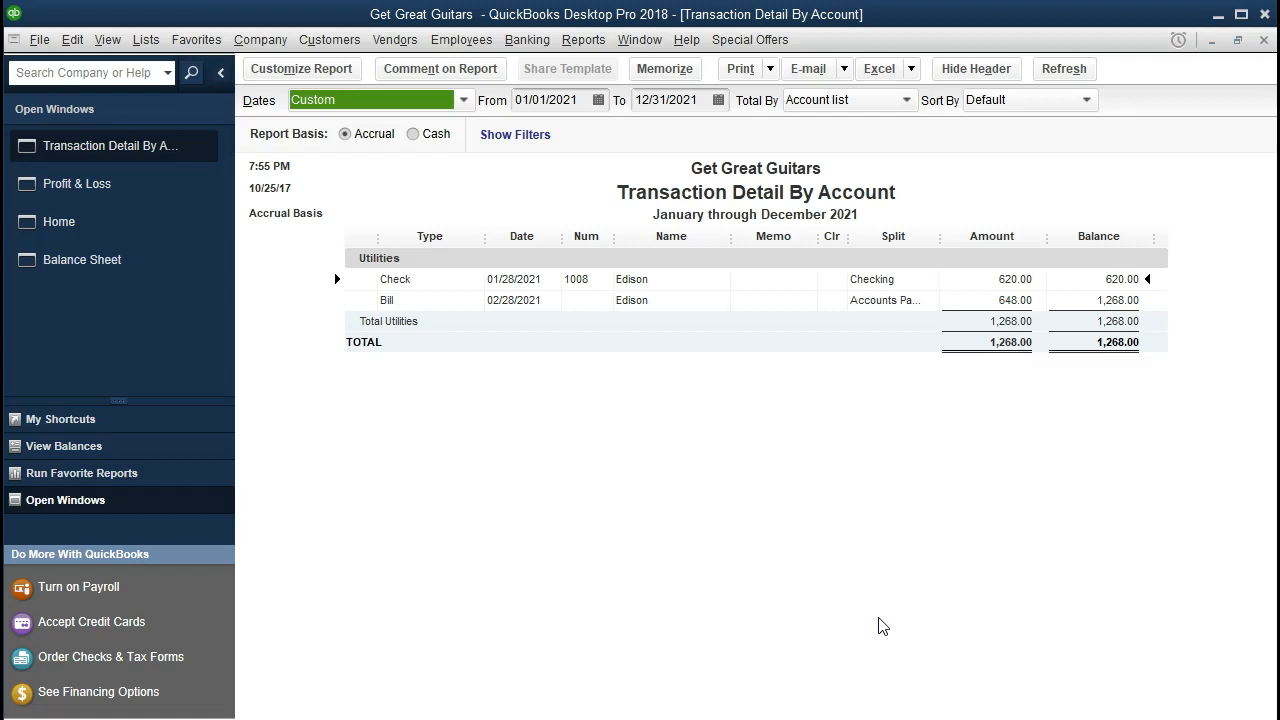
{"action": "left_click", "coordinate": [968, 302]}
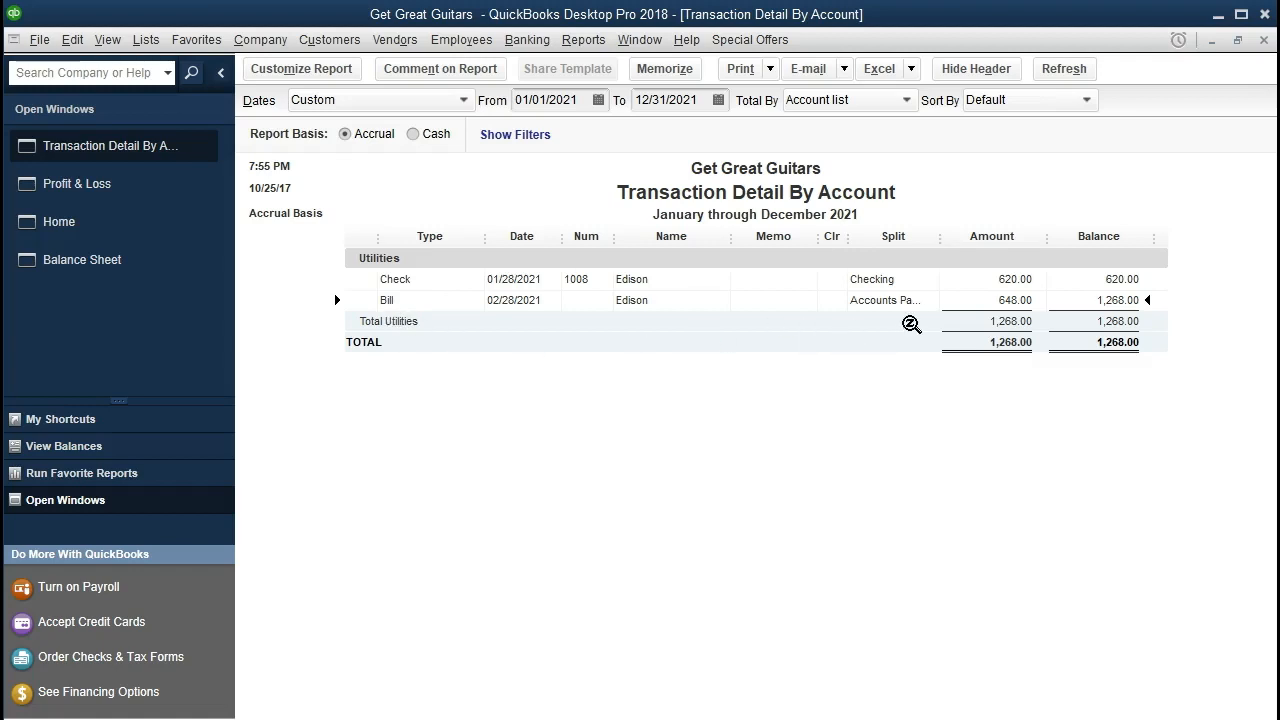
{"action": "double_click", "coordinate": [976, 296]}
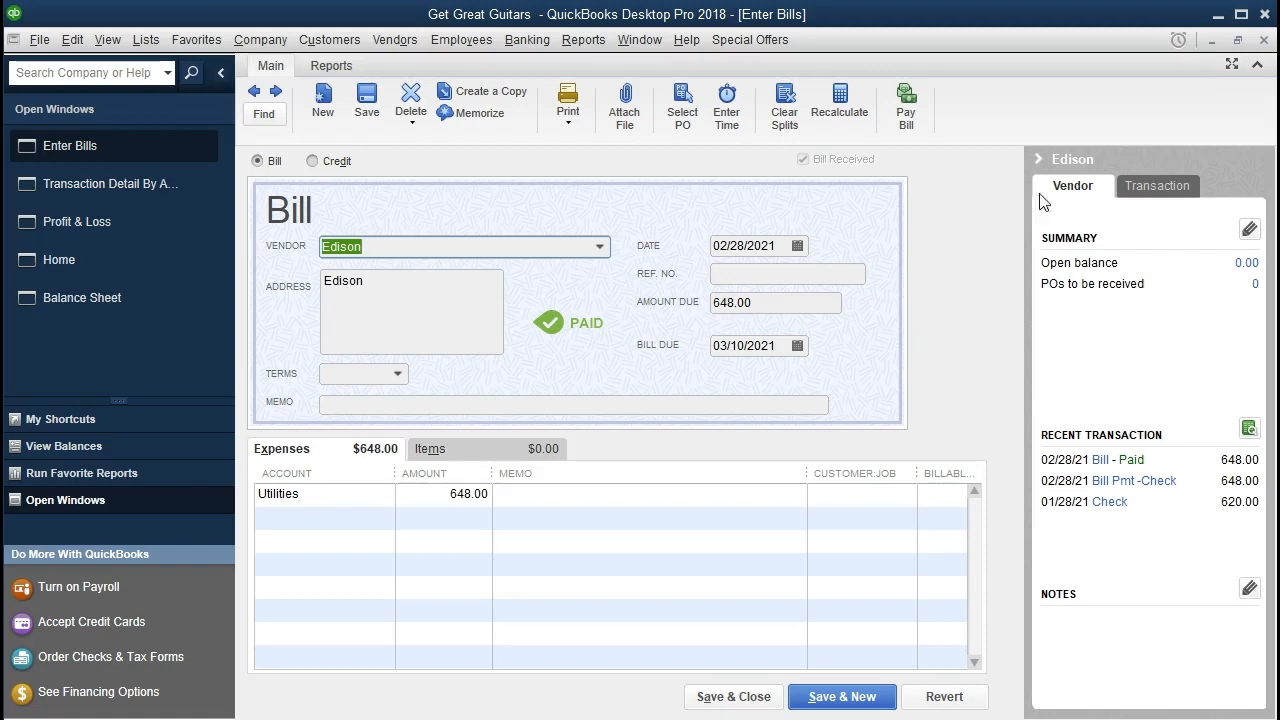
{"action": "left_click", "coordinate": [1264, 41]}
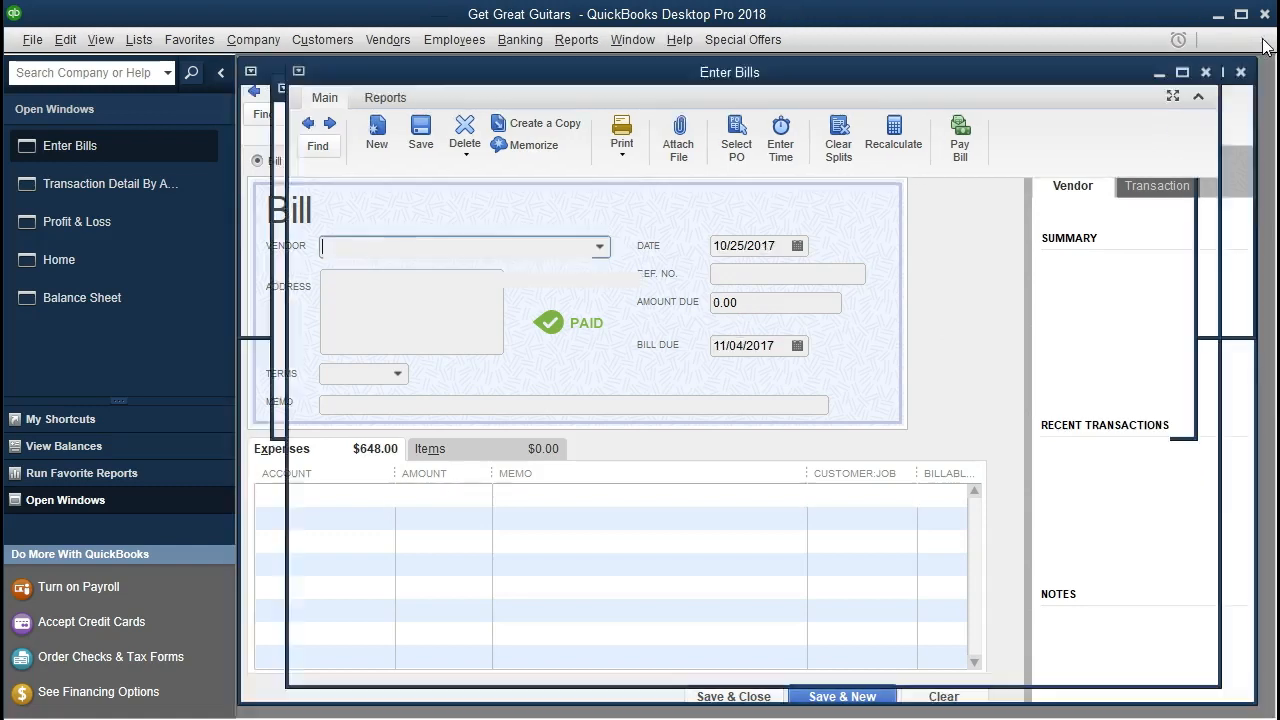
{"action": "left_click", "coordinate": [1264, 41]}
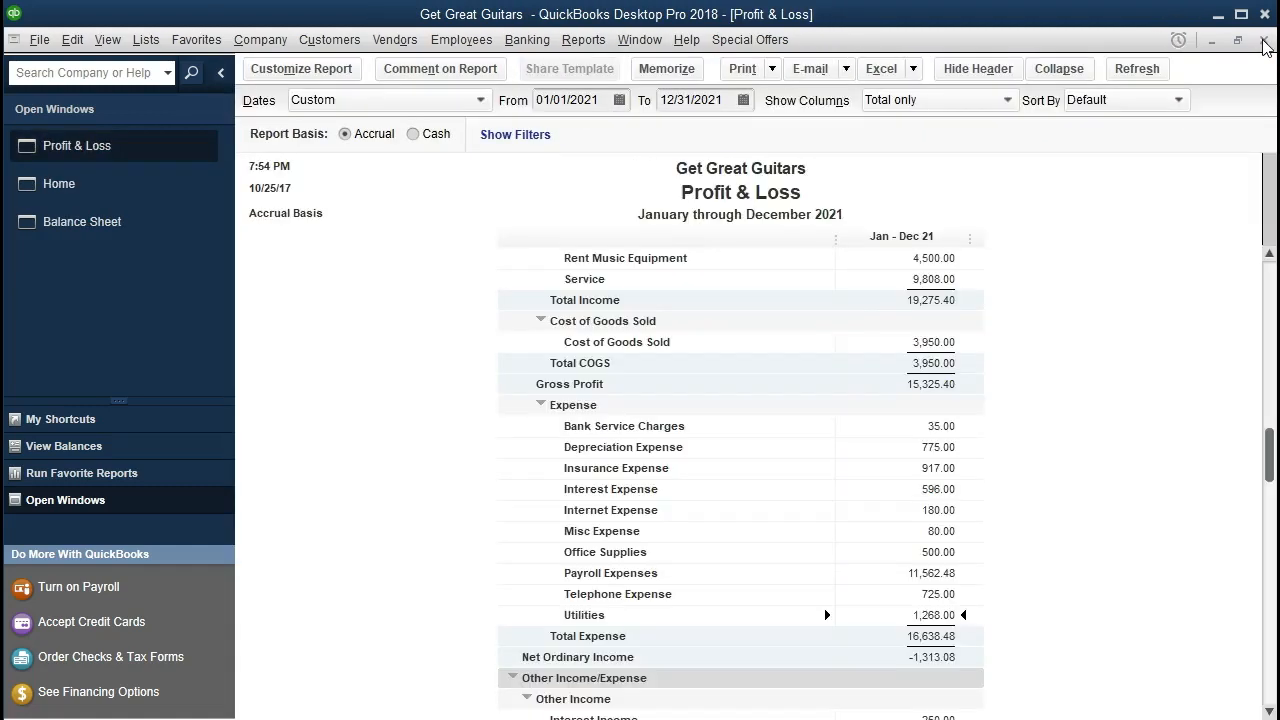
{"action": "left_click", "coordinate": [107, 184]}
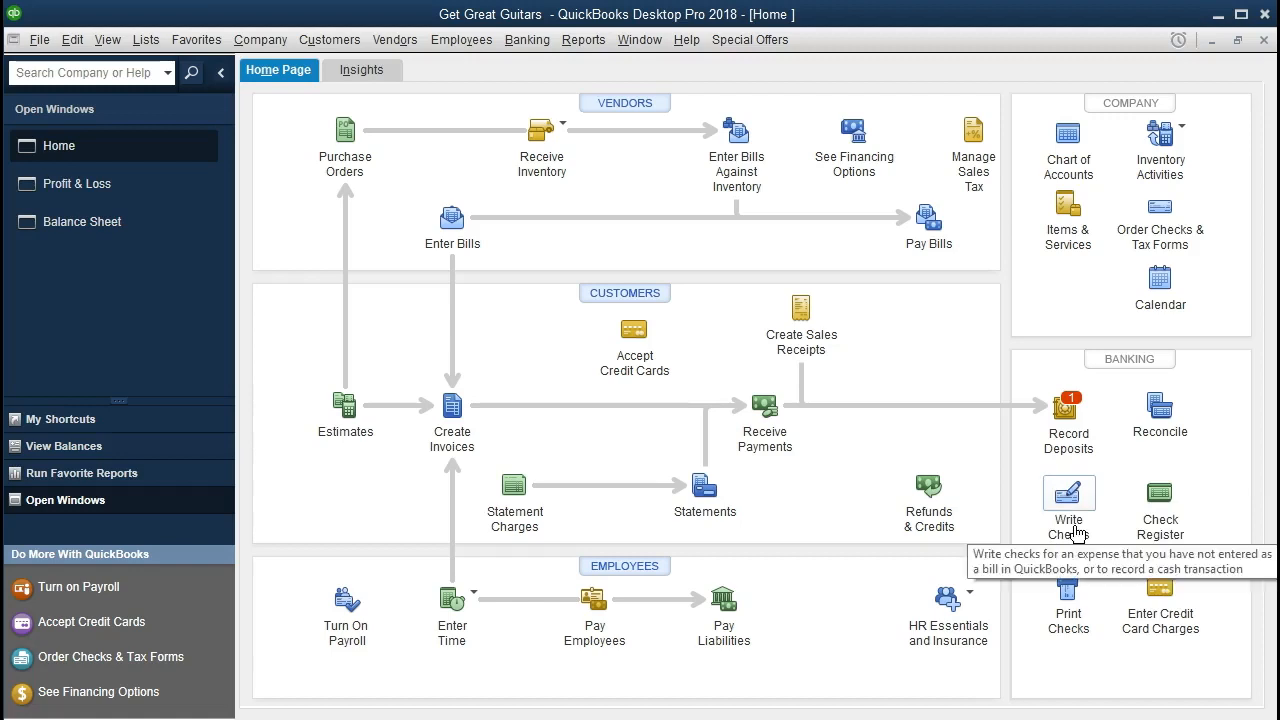
- Look through previously entered checks in the Write Checks form, back to the 02/28/2021 payroll liability check, and close the form
{"action": "left_click", "coordinate": [1068, 497]}
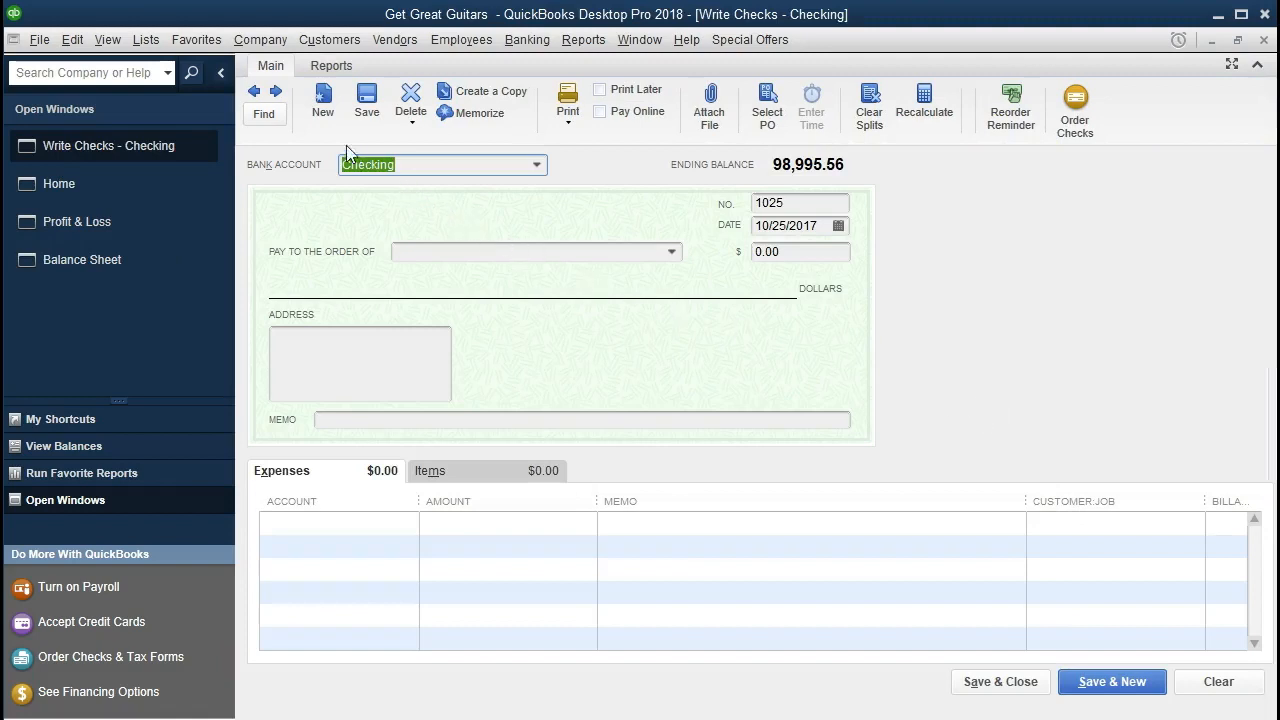
{"action": "left_click", "coordinate": [251, 95]}
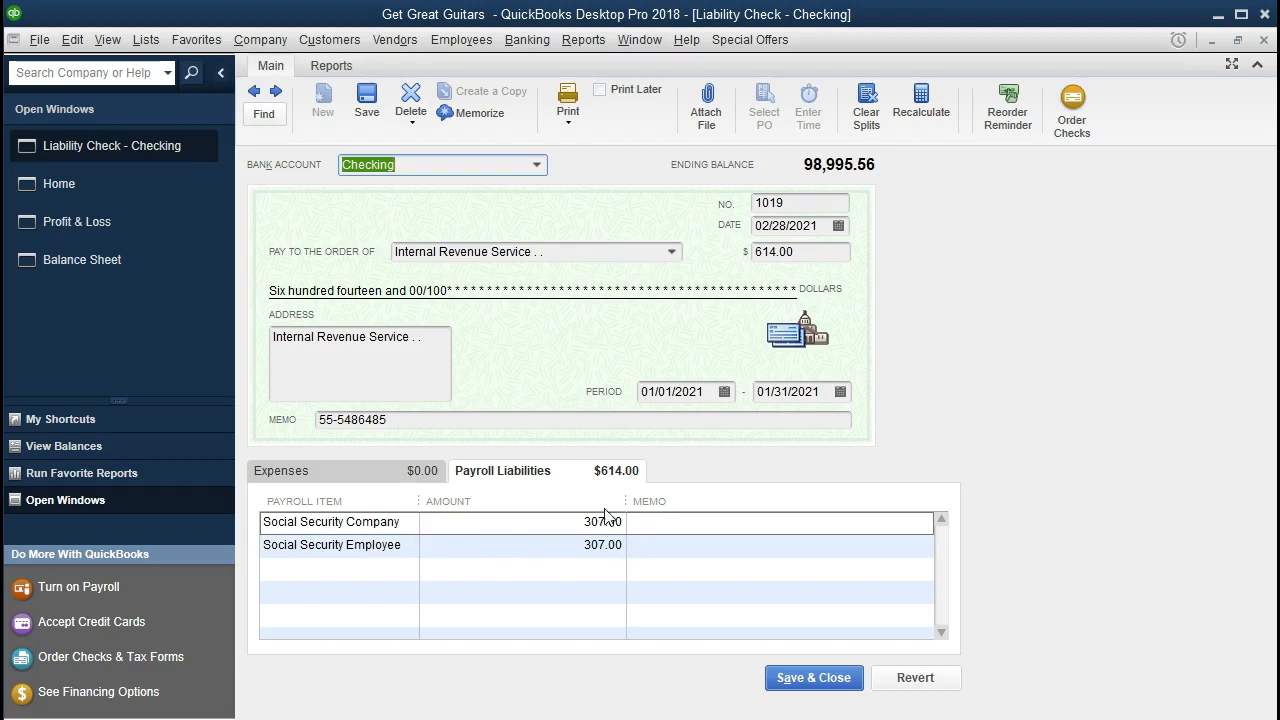
{"action": "left_click", "coordinate": [1264, 40]}
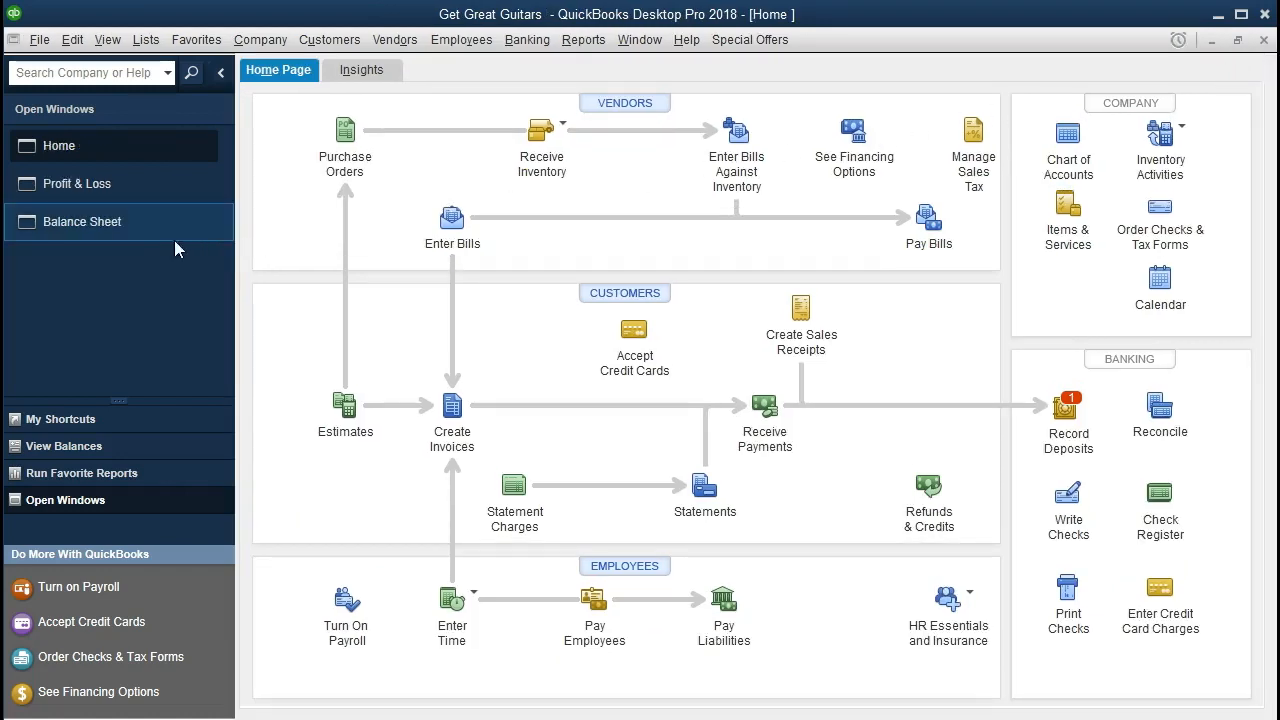
- Drill down from Checking in the Balance Sheet to the 02/28/2021 bank service charges check, and close the details to return to the report
{"action": "left_click", "coordinate": [143, 232]}
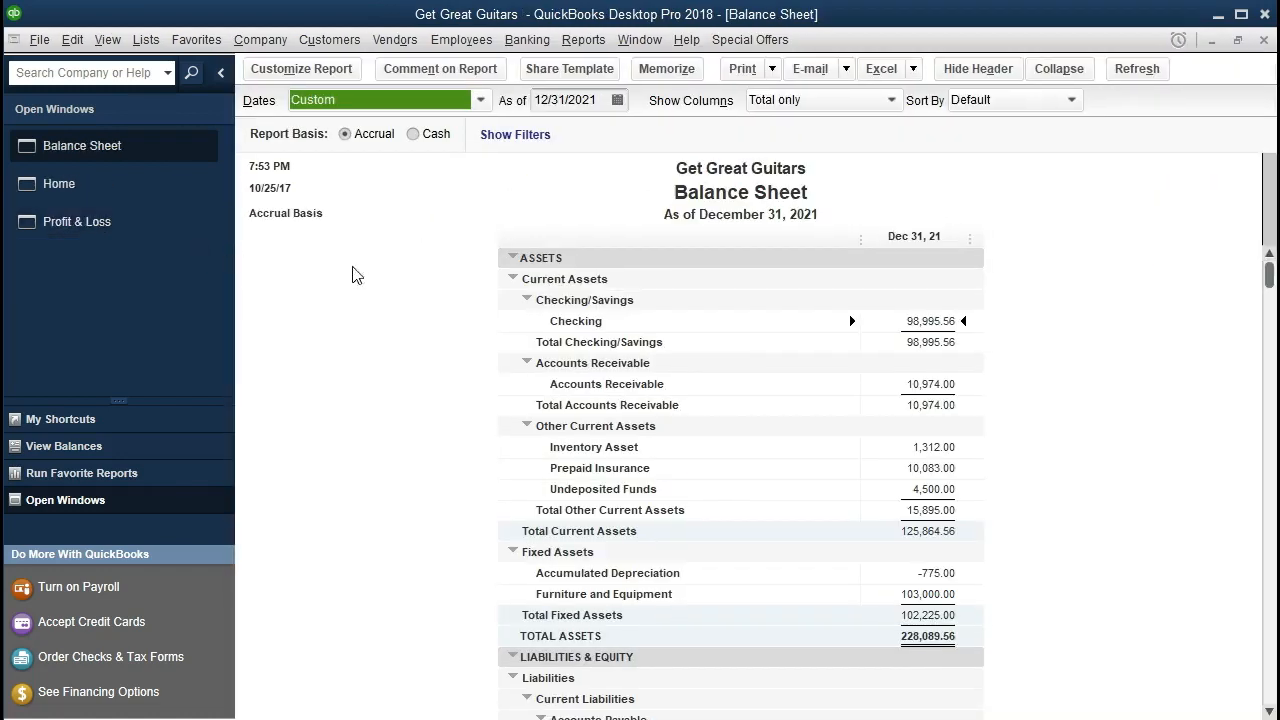
{"action": "double_click", "coordinate": [919, 324]}
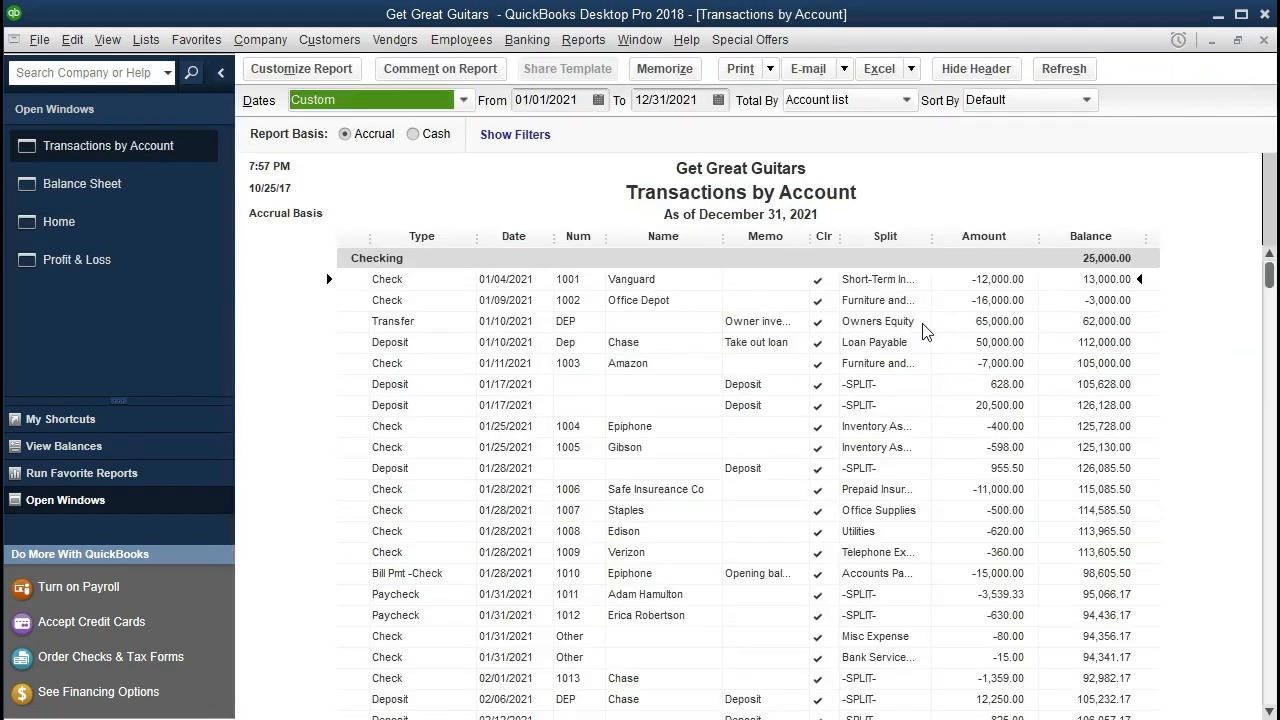
{"action": "scroll", "coordinate": [925, 332], "scroll_direction": "down", "scroll_amount": 5}
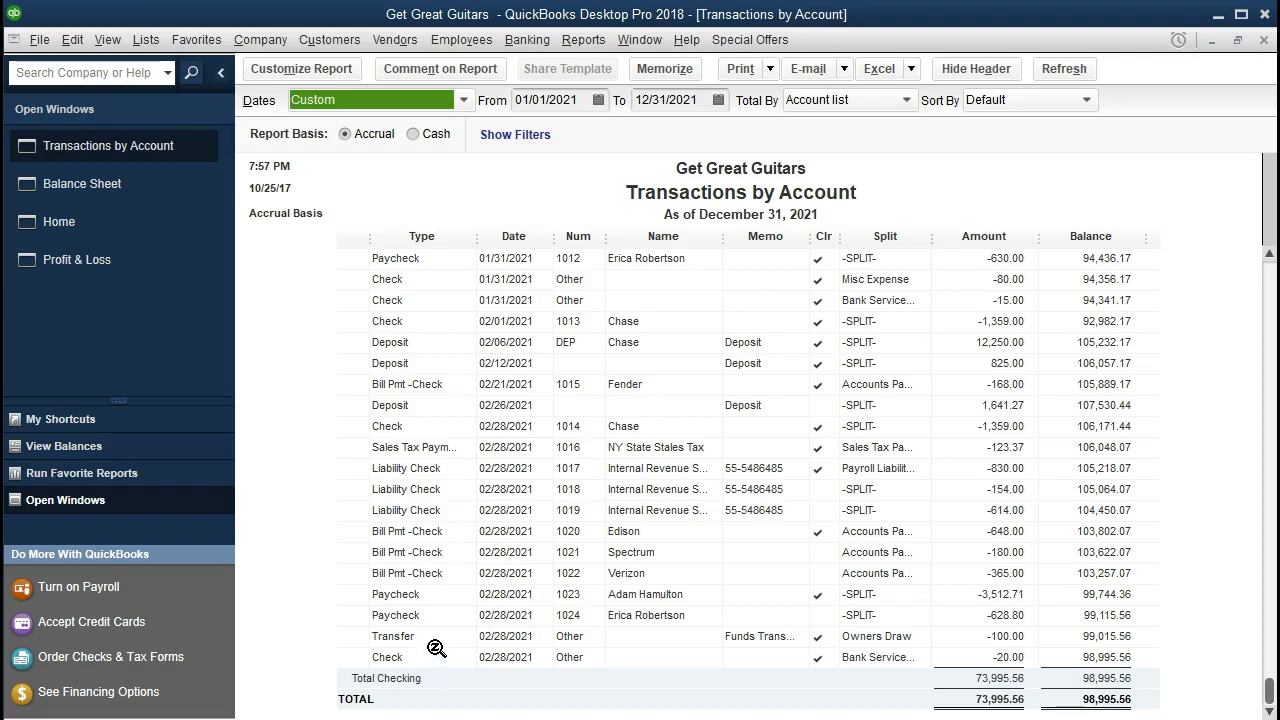
{"action": "double_click", "coordinate": [969, 660]}
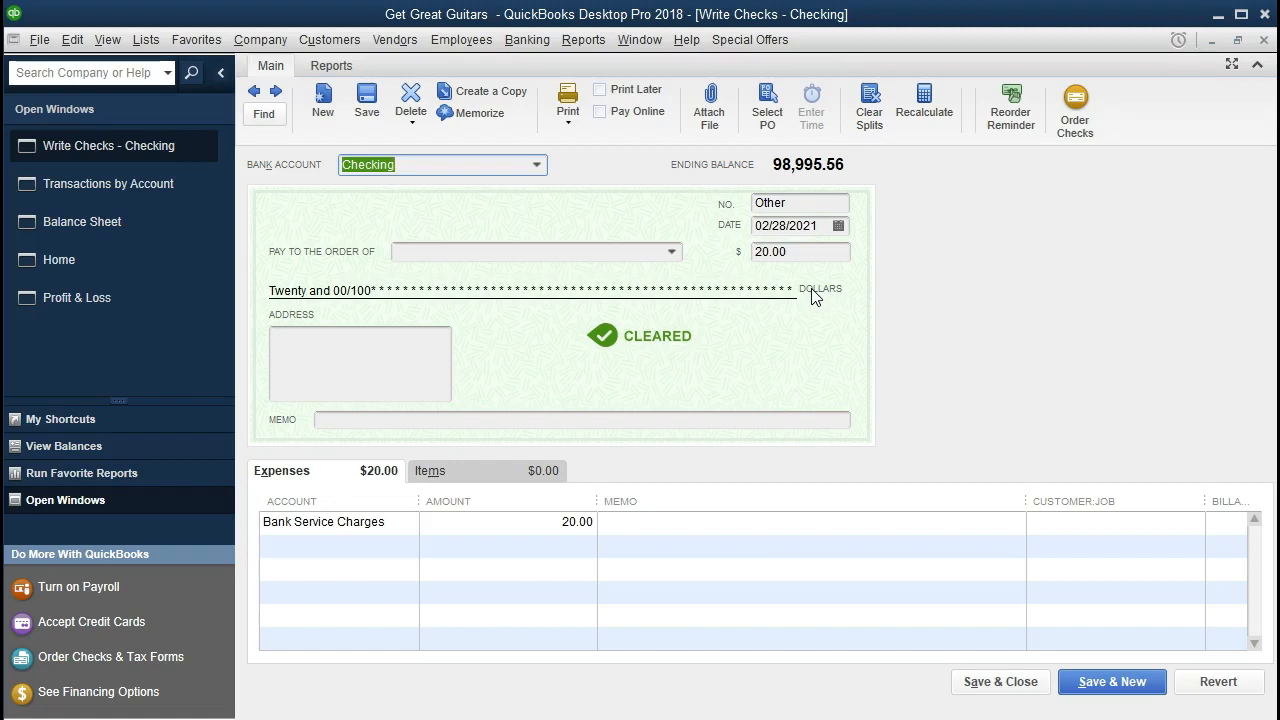
{"action": "left_click", "coordinate": [1264, 40]}
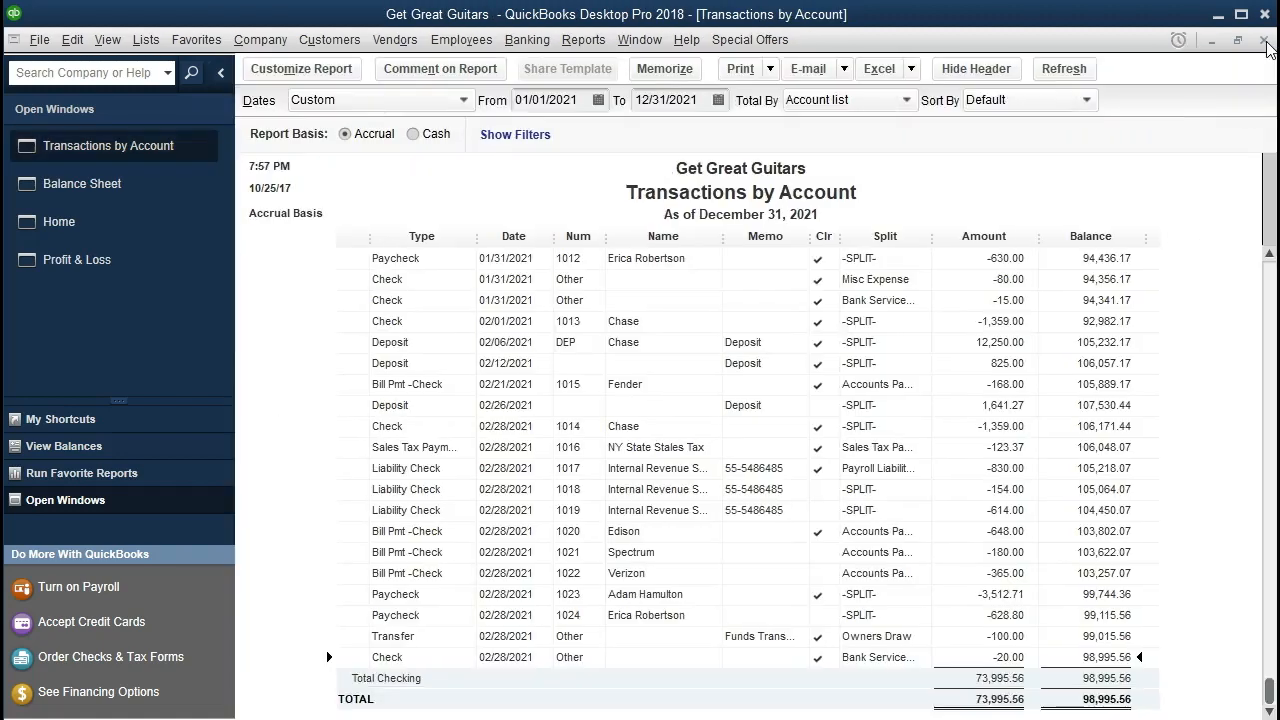
{"action": "left_click", "coordinate": [1264, 40]}
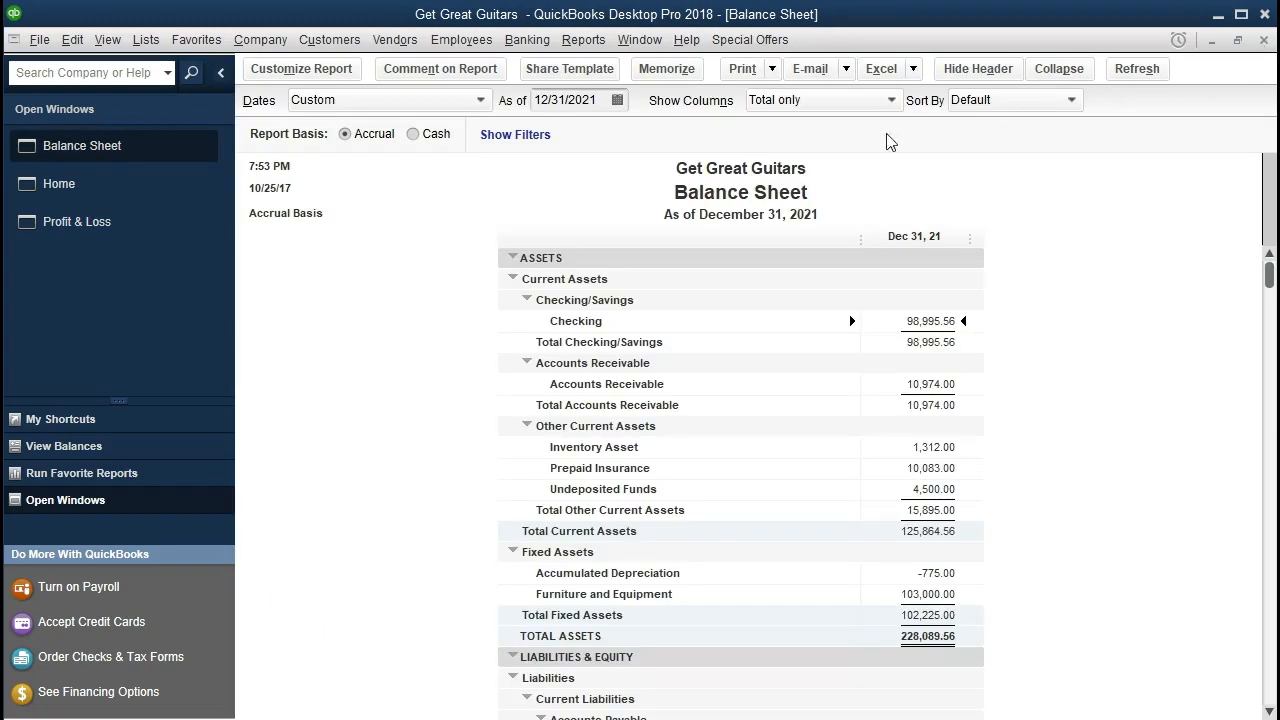
- Look at the most recent customer invoice in the Create Invoices form reached from the home page, and close the form
{"action": "left_click", "coordinate": [121, 188]}
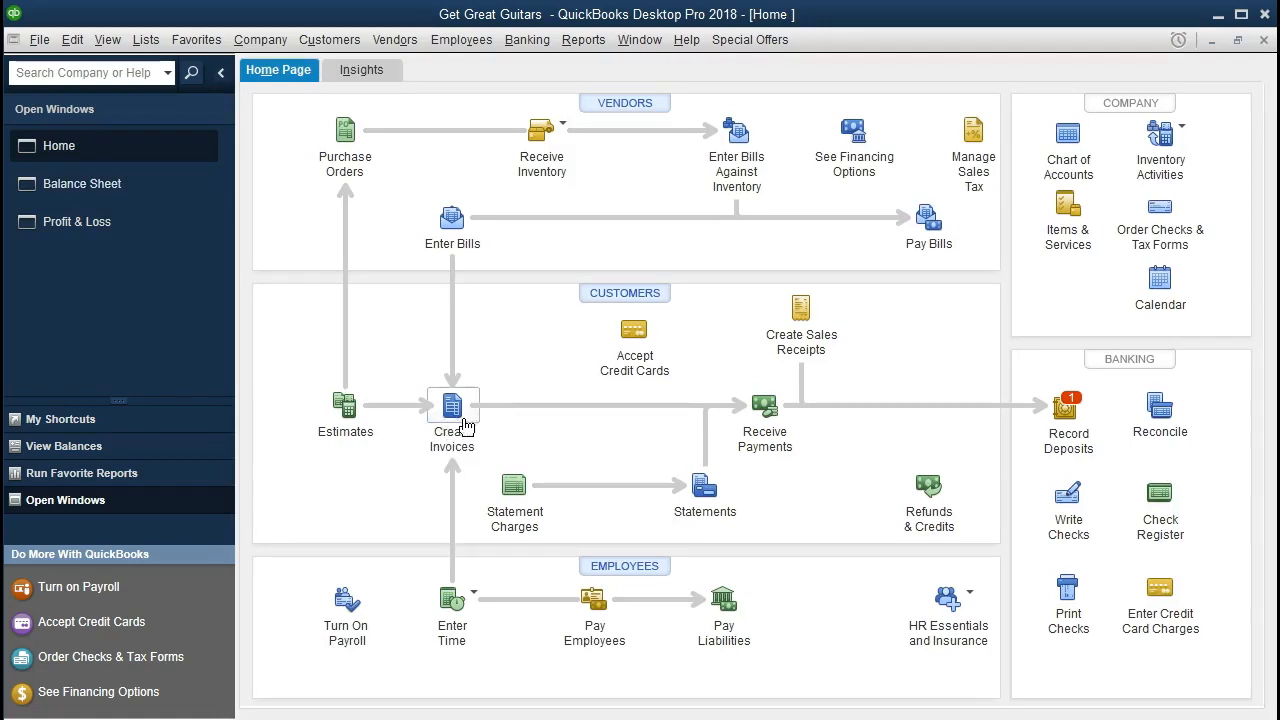
{"action": "left_click", "coordinate": [457, 424]}
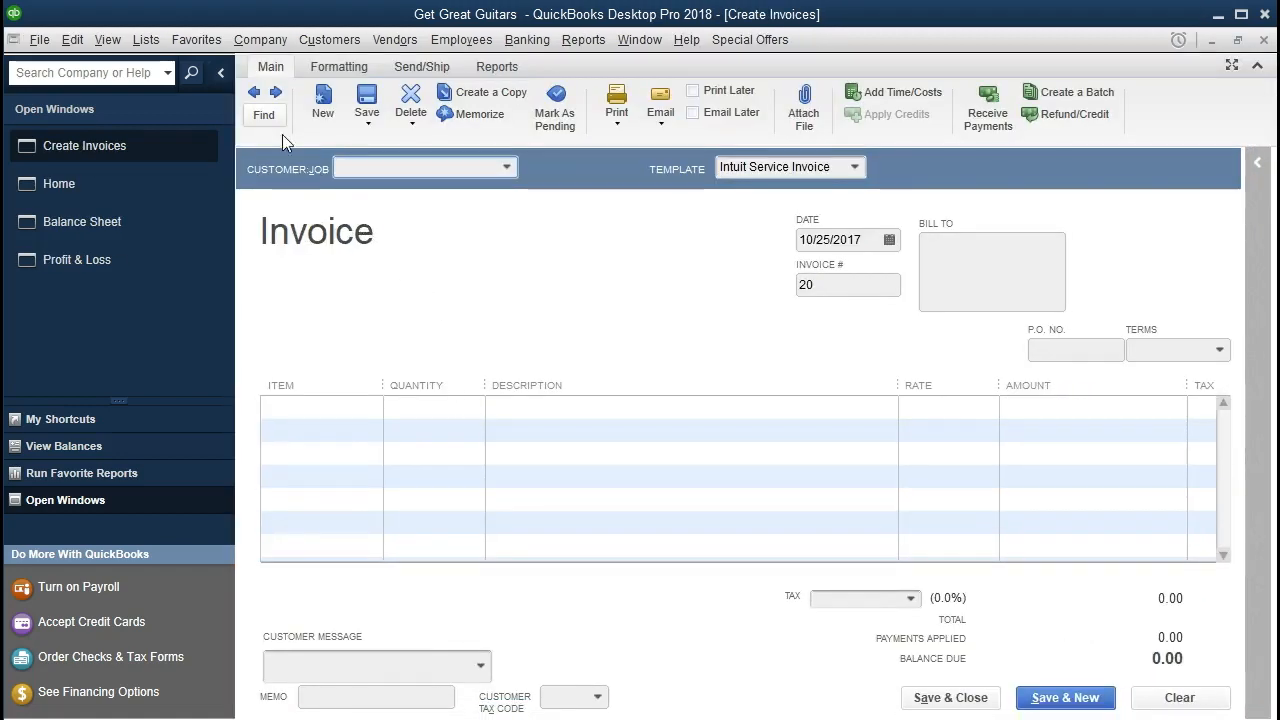
{"action": "left_click", "coordinate": [253, 94]}
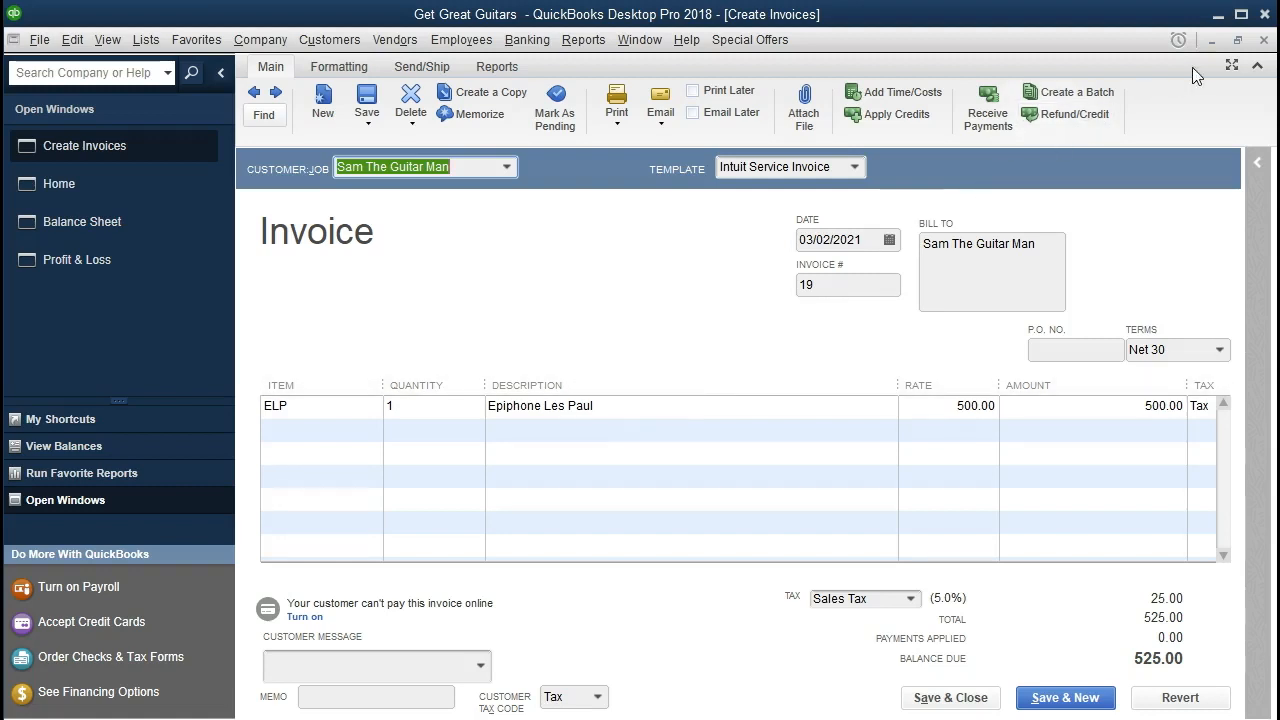
{"action": "left_click", "coordinate": [1264, 40]}
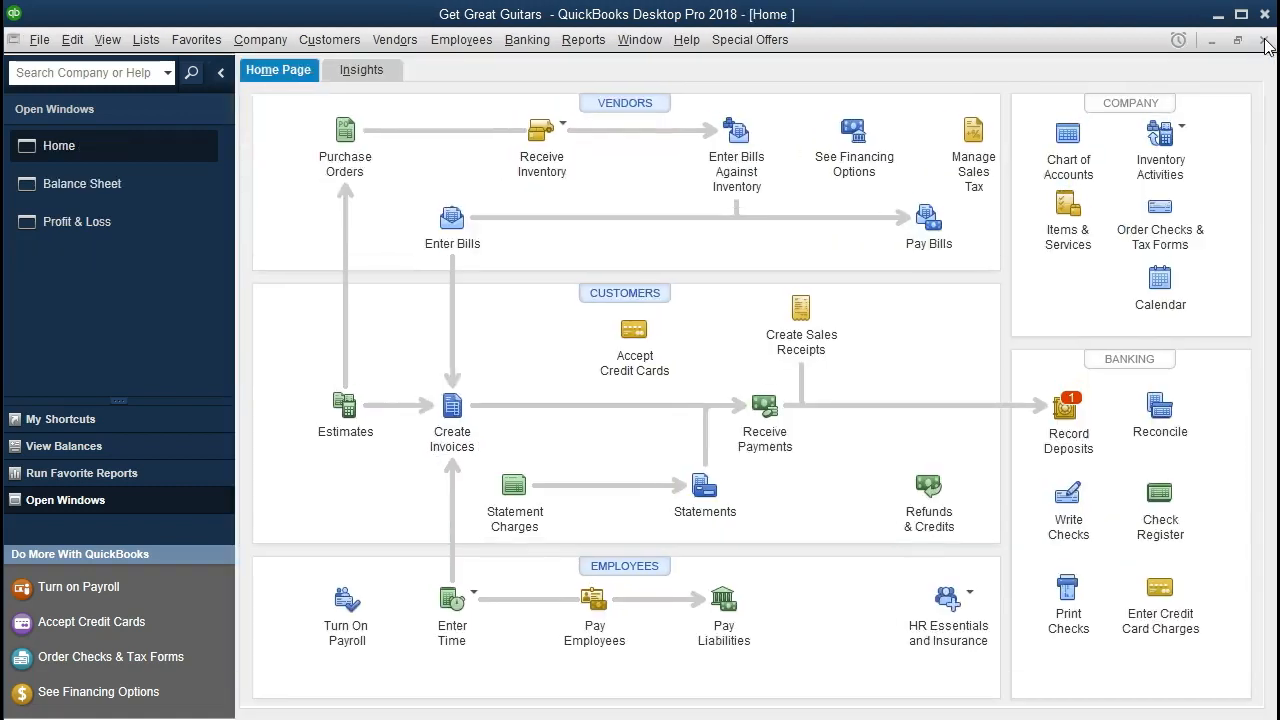
- Drill down from Merchandise Sales in the Profit & Loss report to the 03/02/2021 invoice, and close the details to return to the report
{"action": "left_click", "coordinate": [138, 221]}
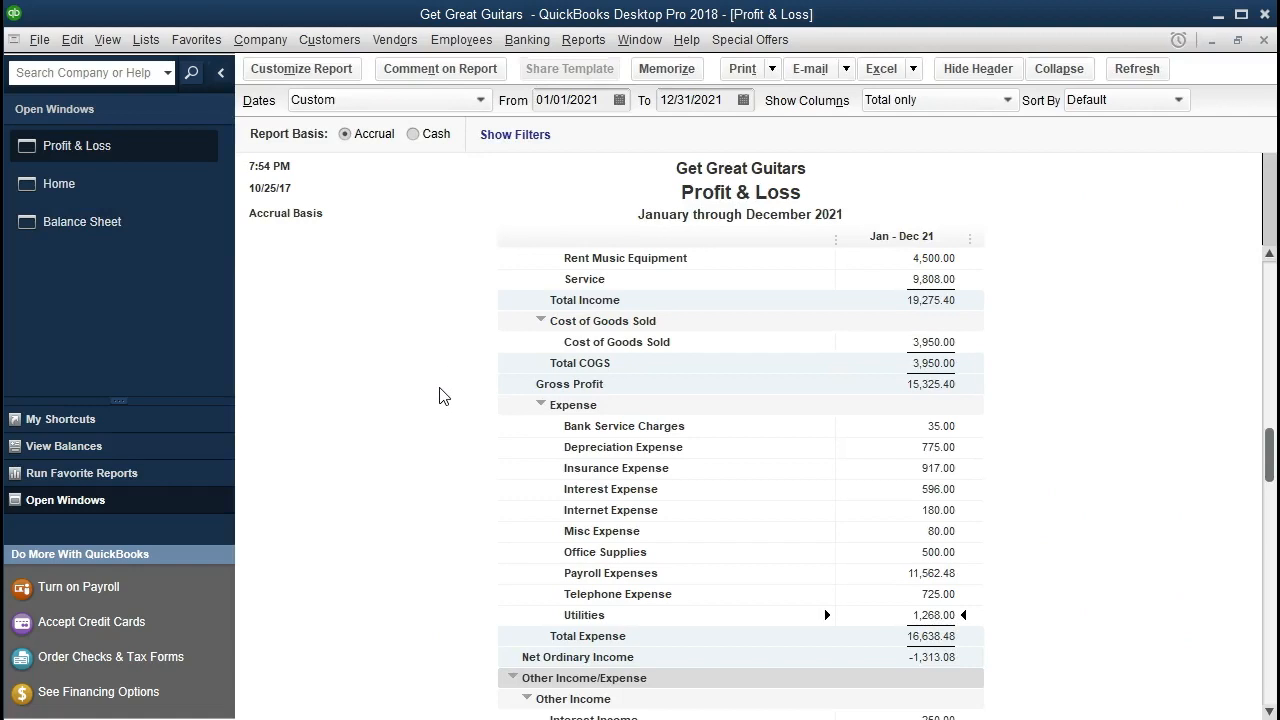
{"action": "scroll", "coordinate": [443, 396], "scroll_direction": "up", "scroll_amount": 1}
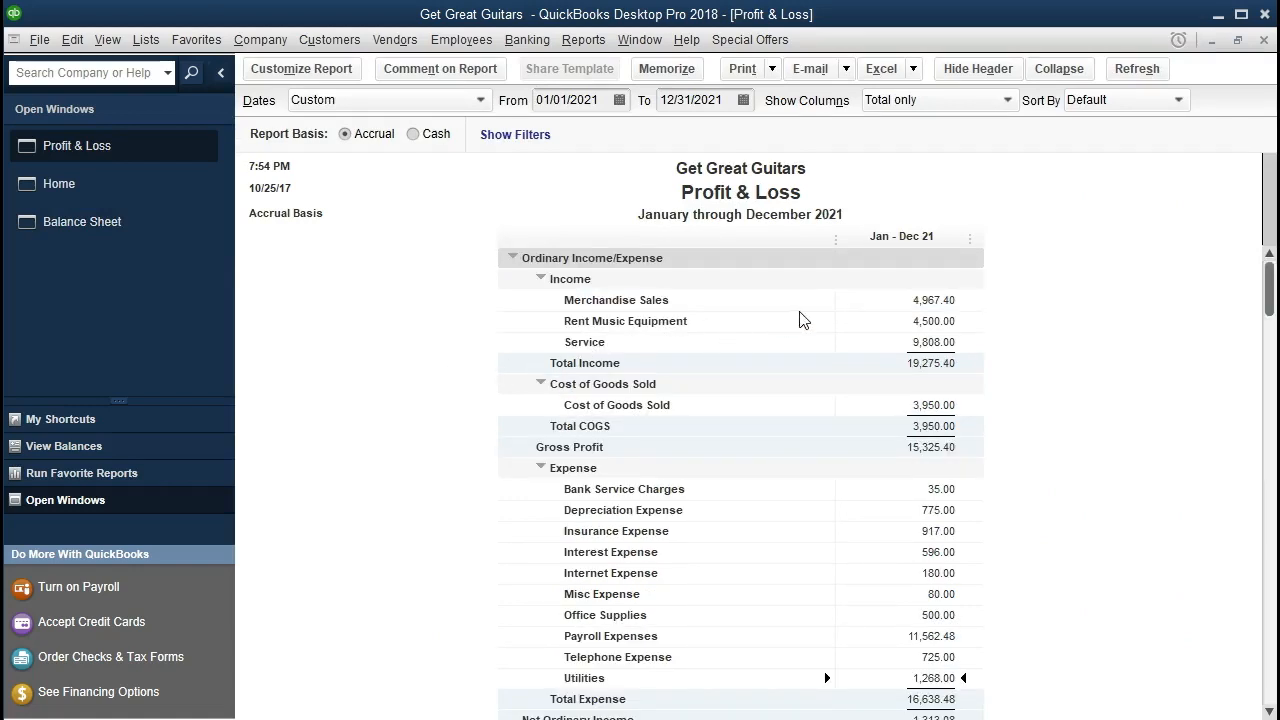
{"action": "double_click", "coordinate": [897, 300]}
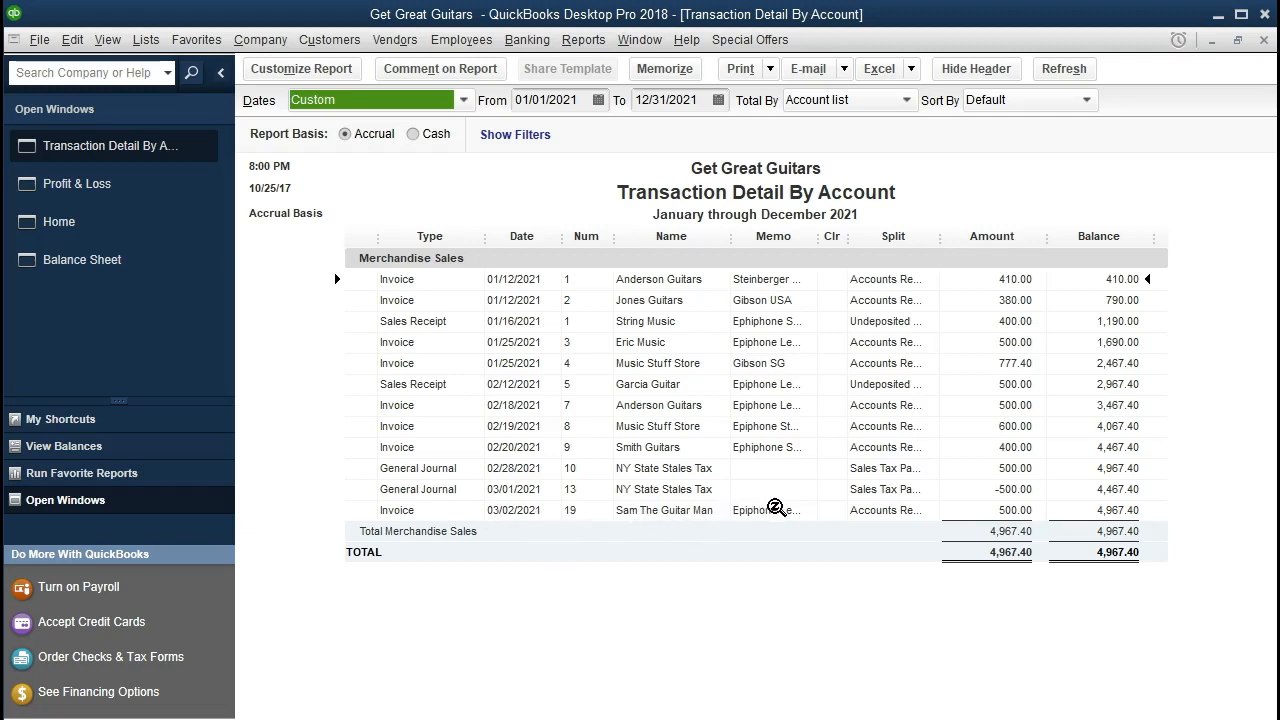
{"action": "double_click", "coordinate": [966, 511]}
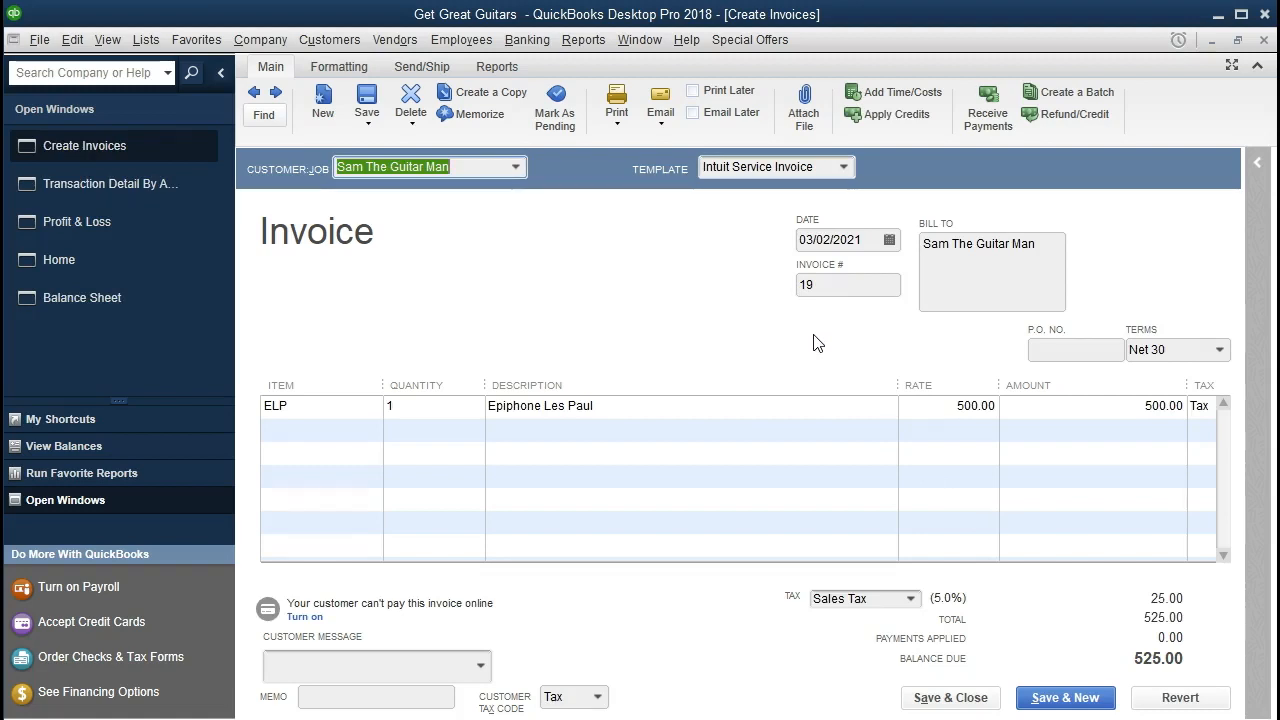
{"action": "left_click", "coordinate": [1265, 41]}
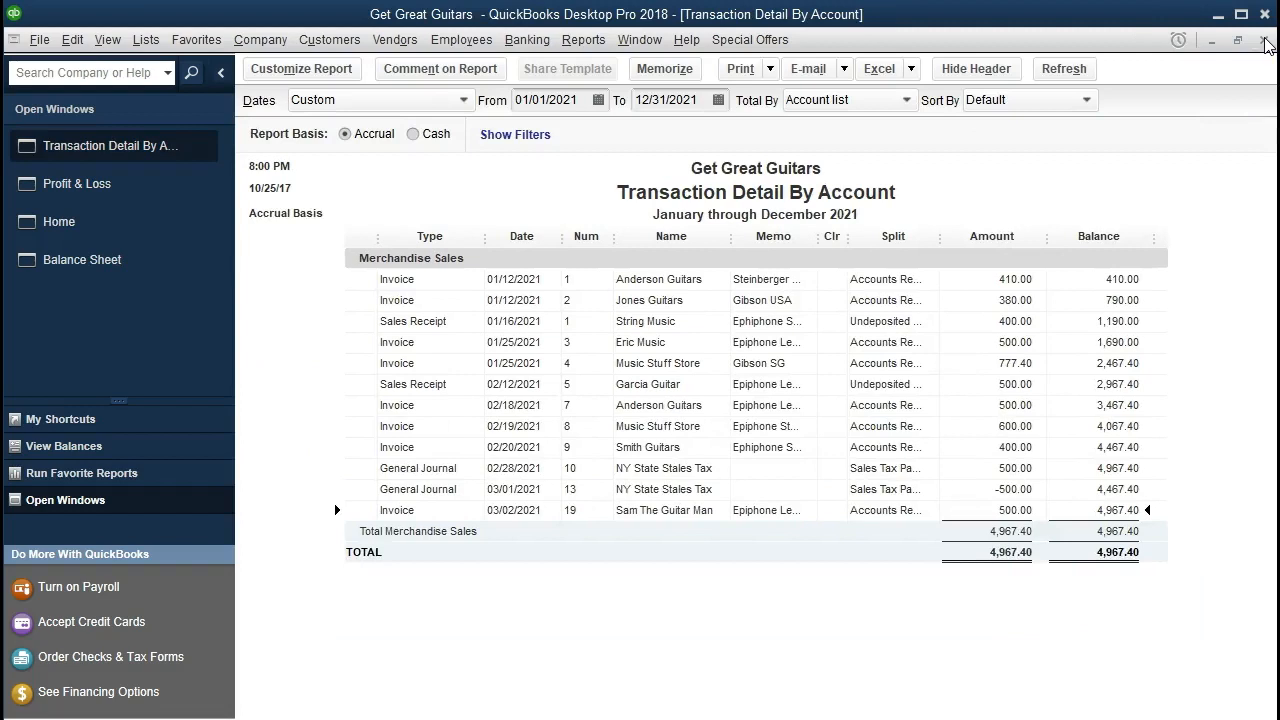
{"action": "left_click", "coordinate": [1265, 41]}
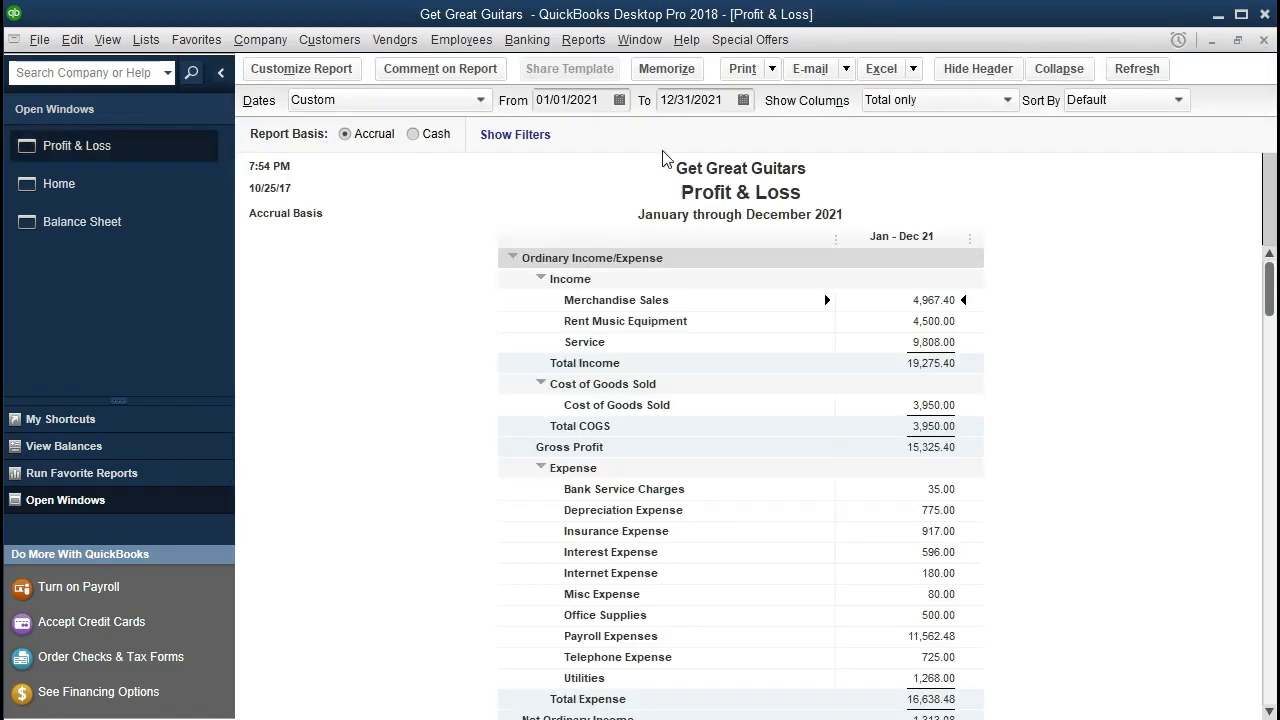
- Look at a previously recorded customer payment in the Receive Payments form reached from the home page, and close the form
{"action": "left_click", "coordinate": [137, 186]}
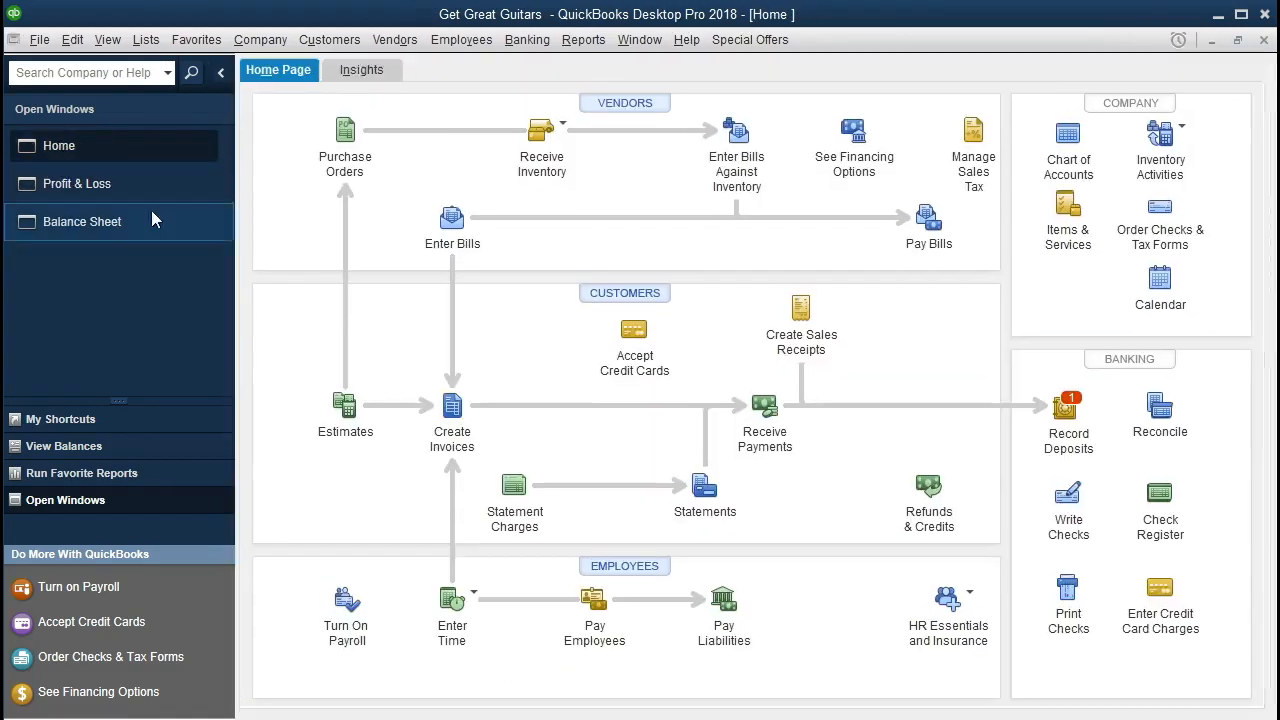
{"action": "left_click", "coordinate": [756, 418]}
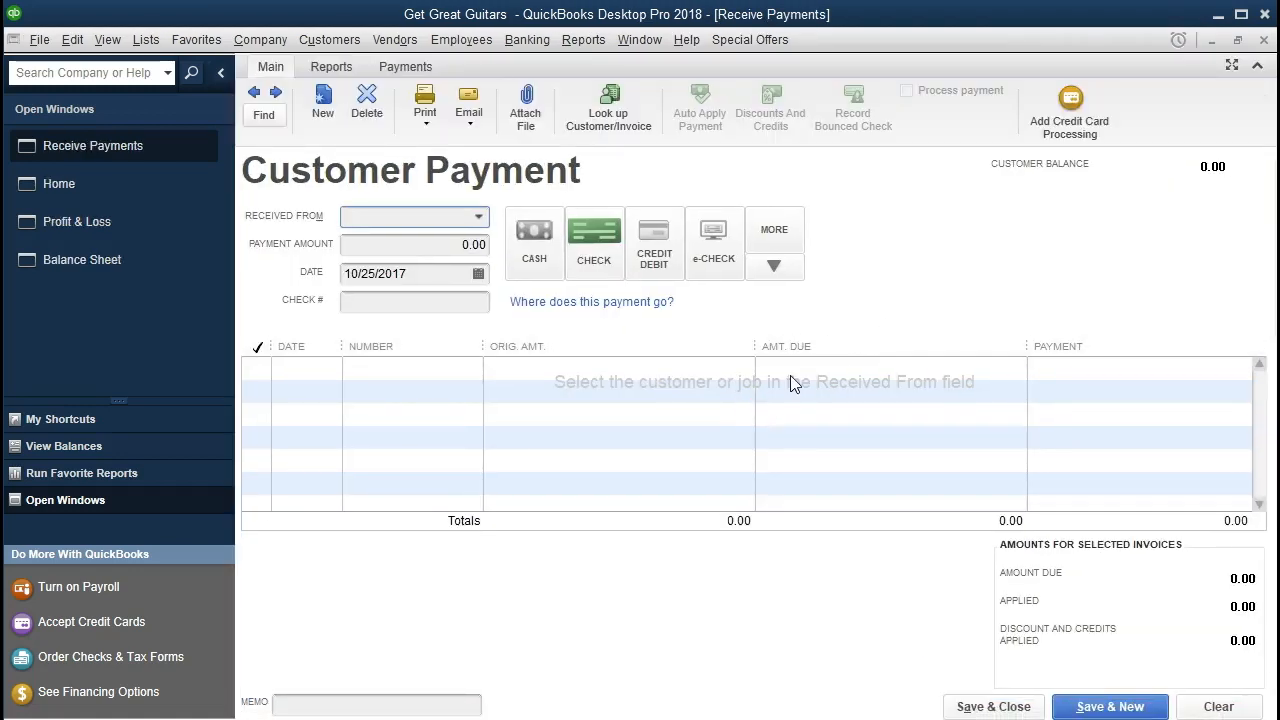
{"action": "left_click", "coordinate": [254, 93]}
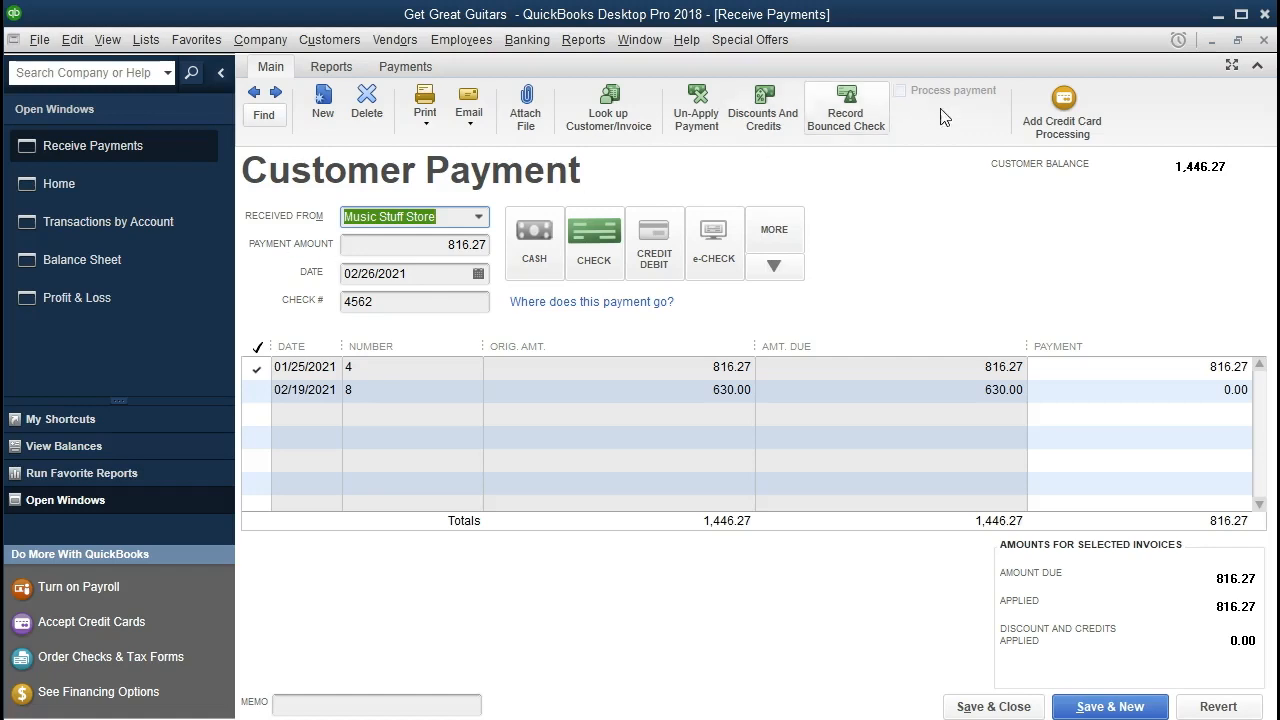
{"action": "left_click", "coordinate": [1264, 42]}
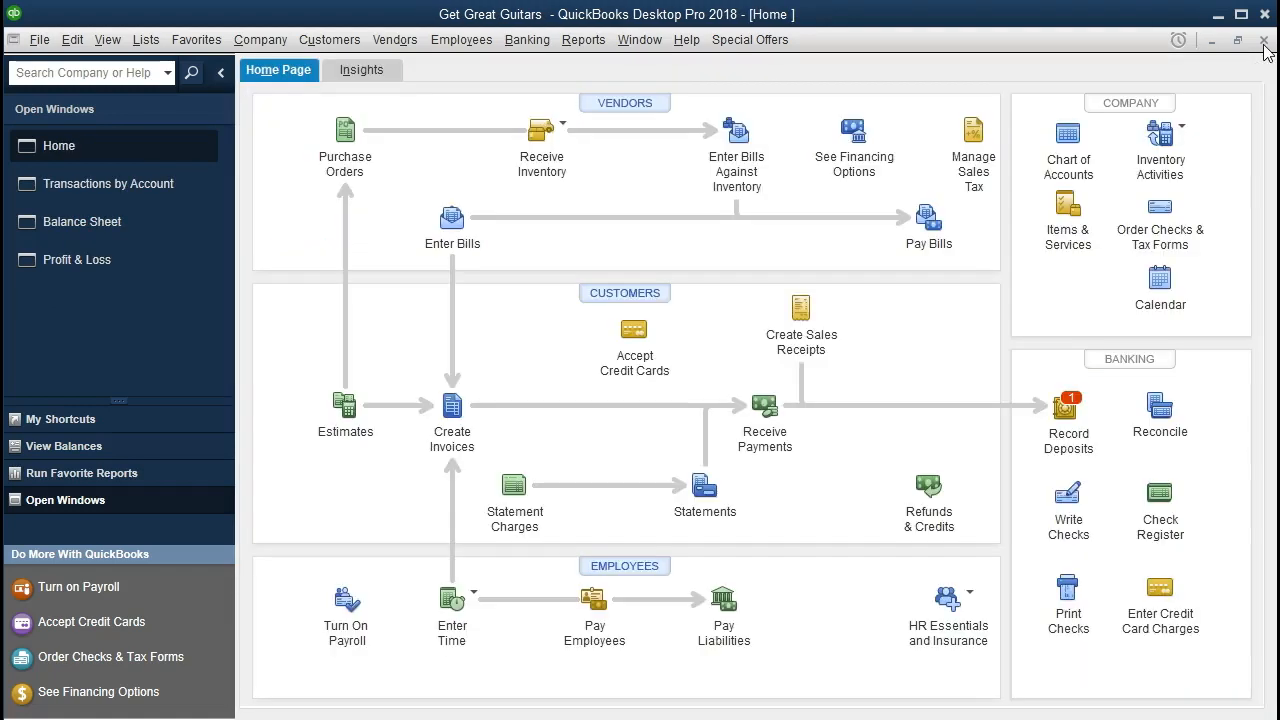
- Drill down from Undeposited Funds in the Balance Sheet to the 01/12/2021 Jones Guitars payment, and close the details to return to the report
{"action": "left_click", "coordinate": [122, 222]}
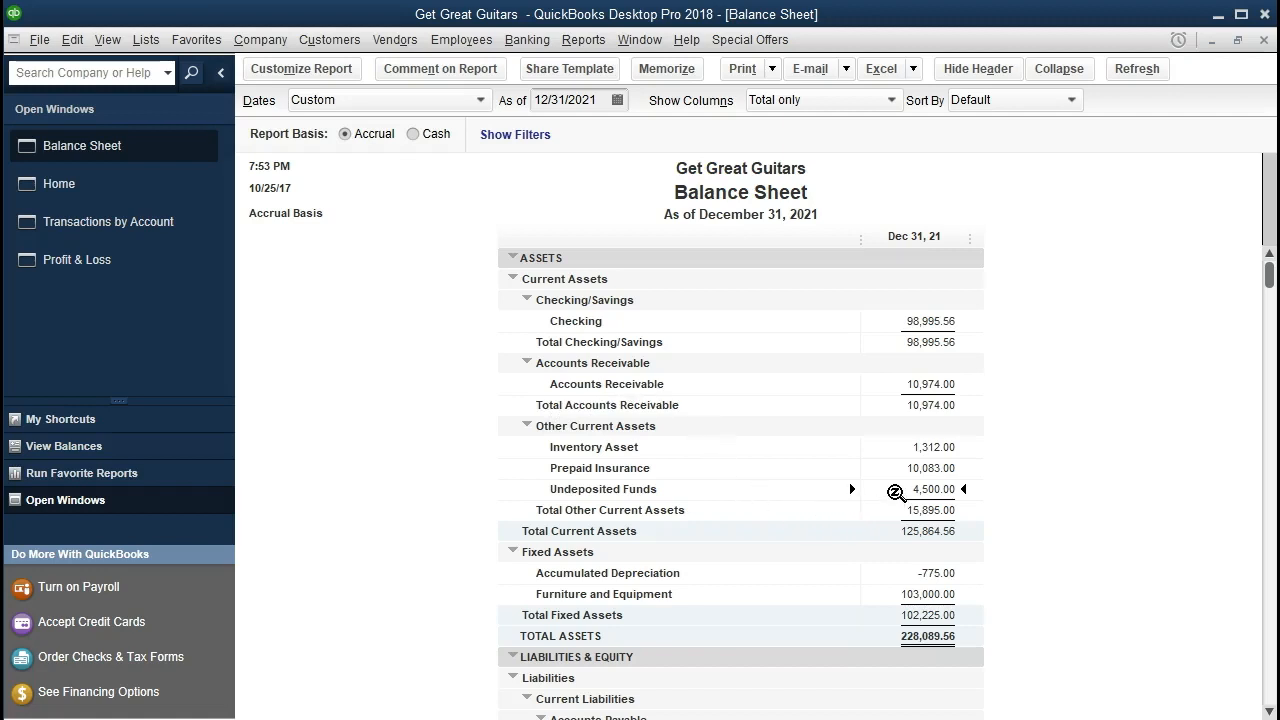
{"action": "double_click", "coordinate": [895, 492]}
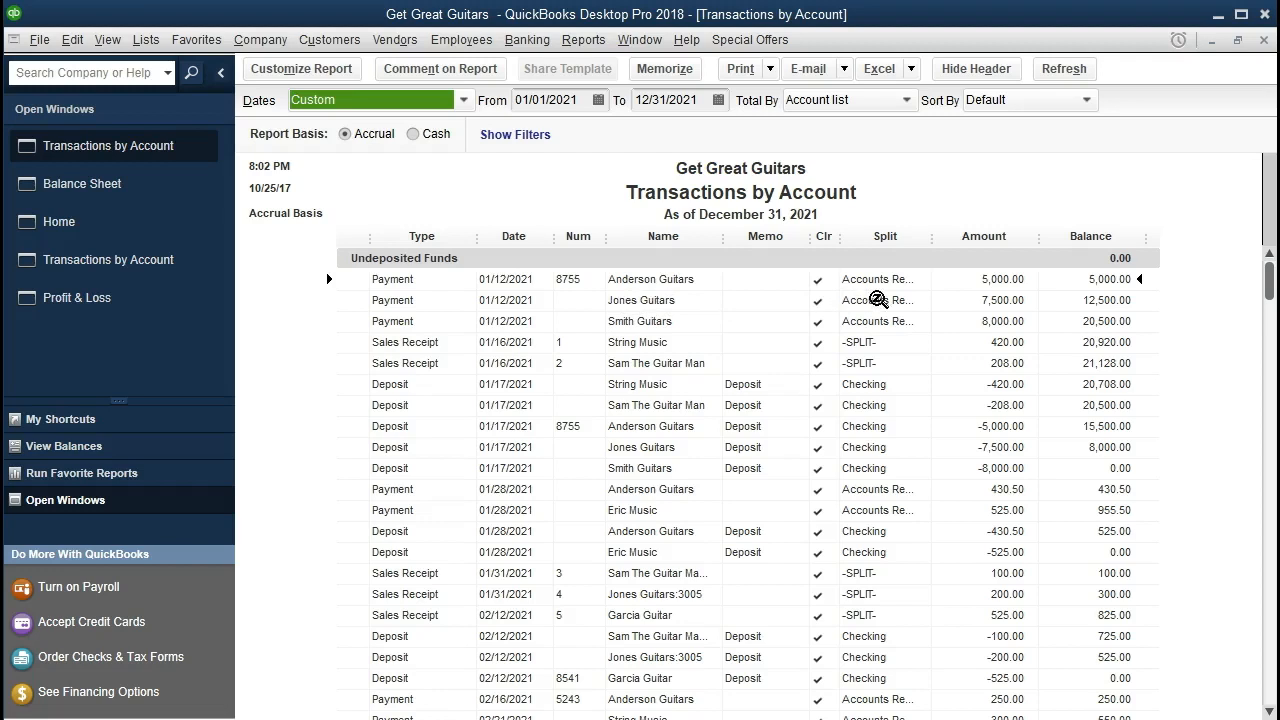
{"action": "double_click", "coordinate": [962, 300]}
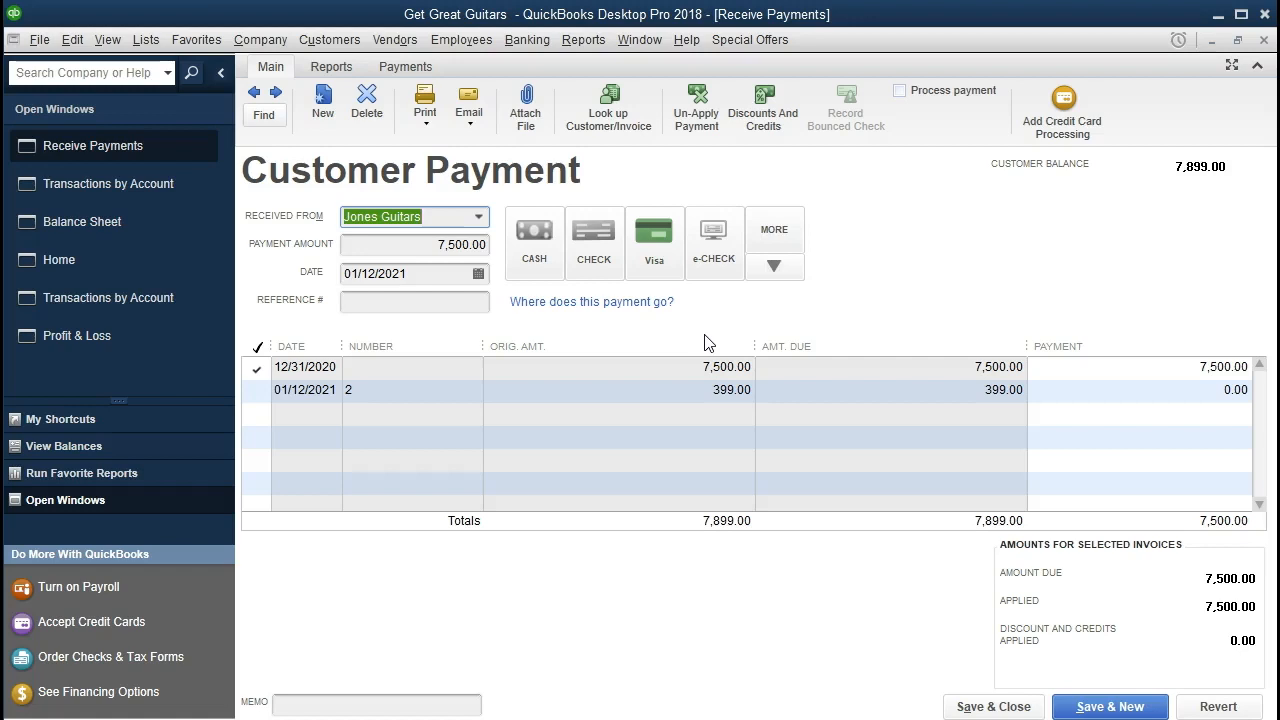
{"action": "left_click", "coordinate": [1264, 42]}
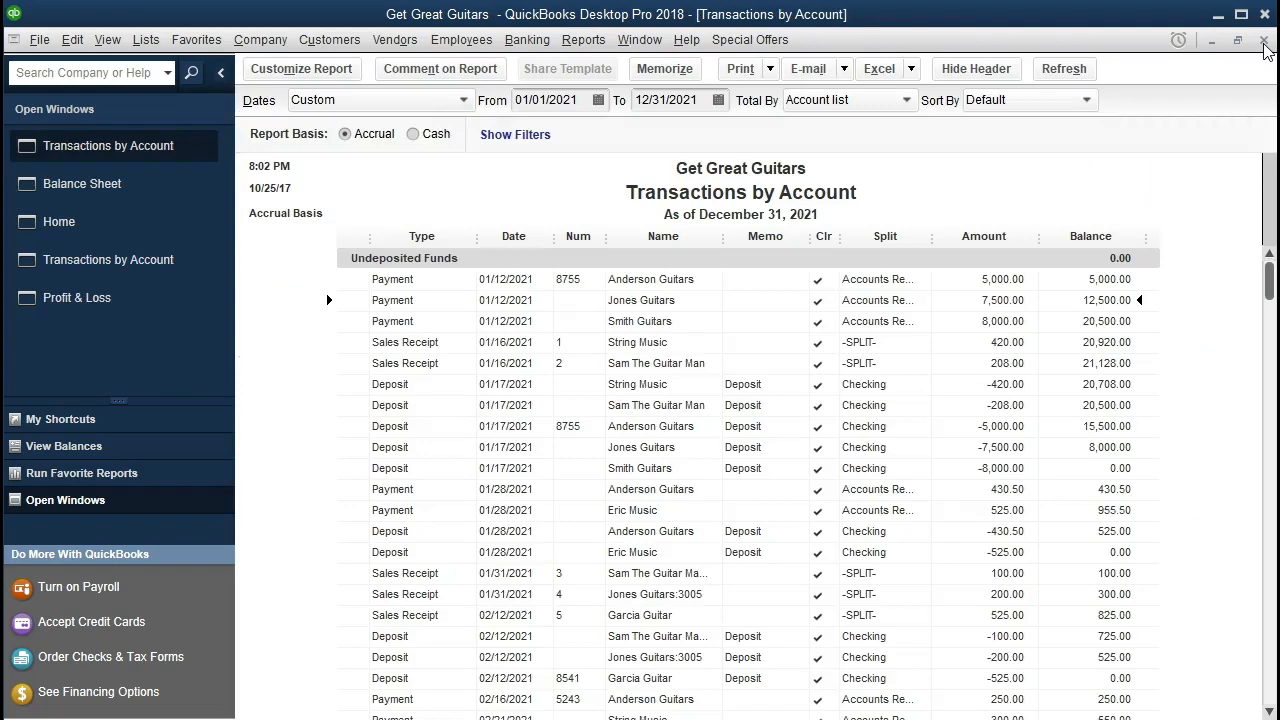
{"action": "left_click", "coordinate": [1264, 41]}
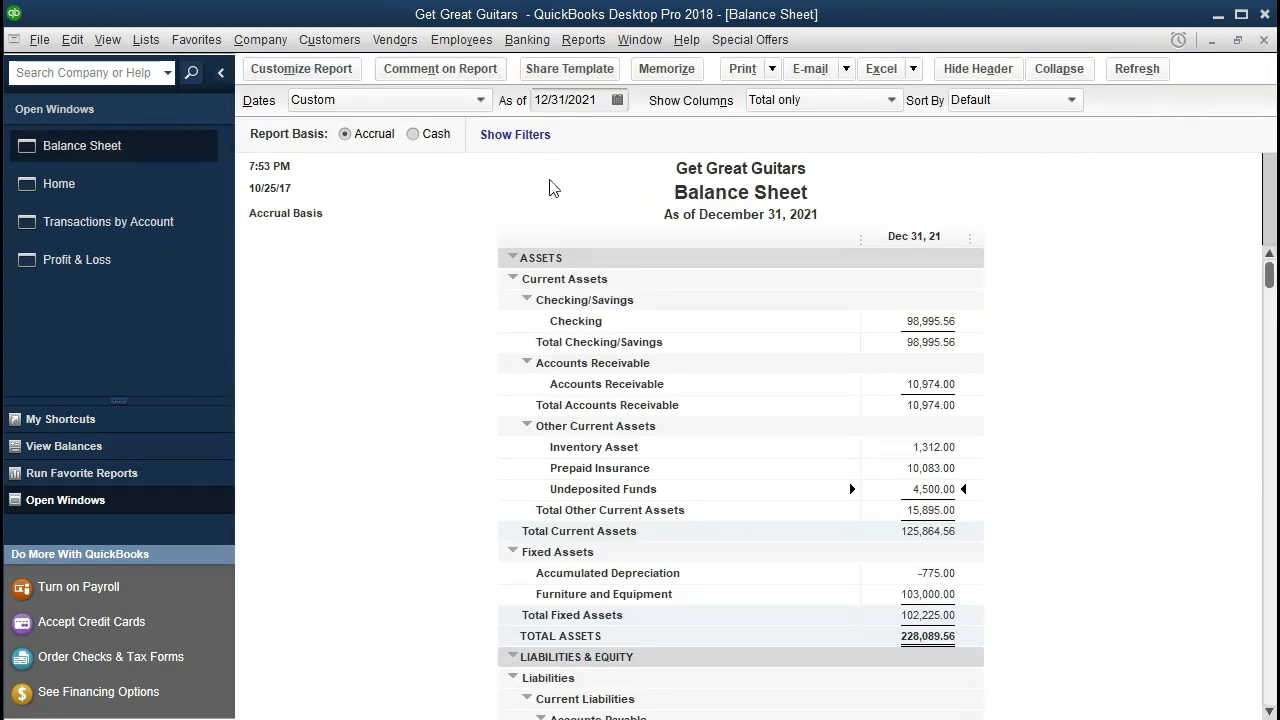
- Look at the last two sales receipts in the Create Sales Receipts form reached from the home page, and close the form
{"action": "left_click", "coordinate": [171, 200]}
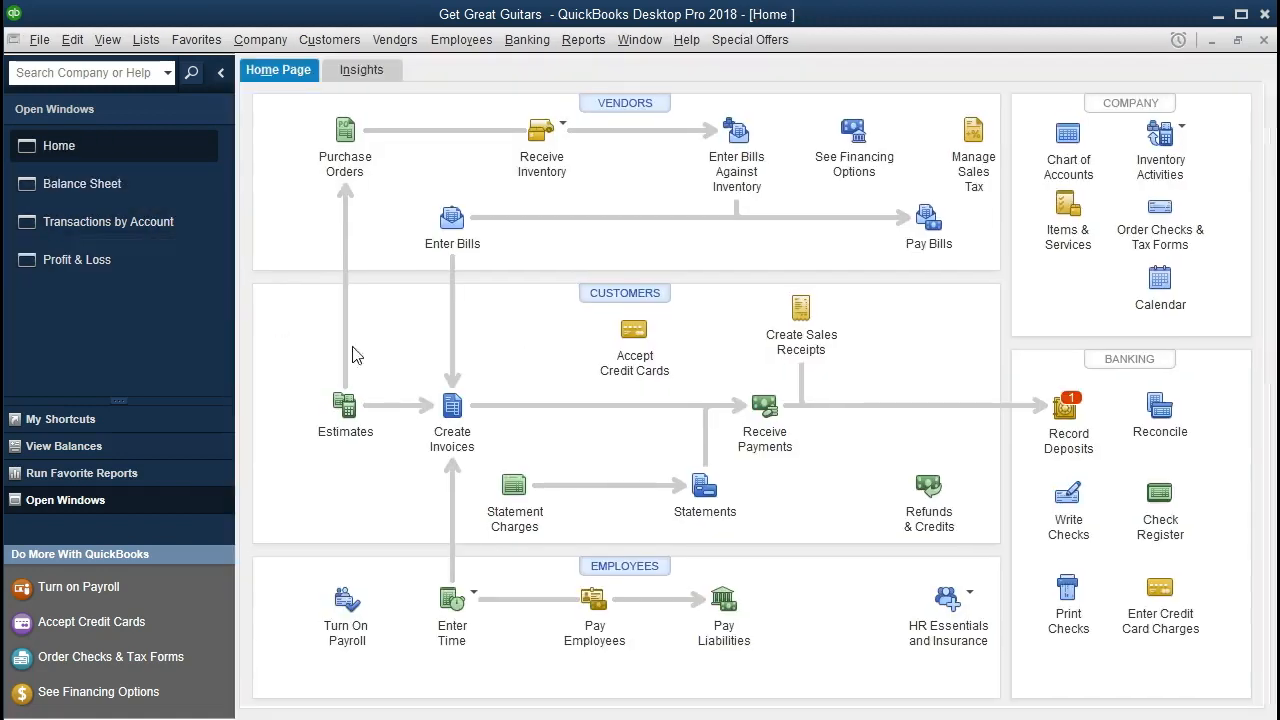
{"action": "left_click", "coordinate": [799, 324]}
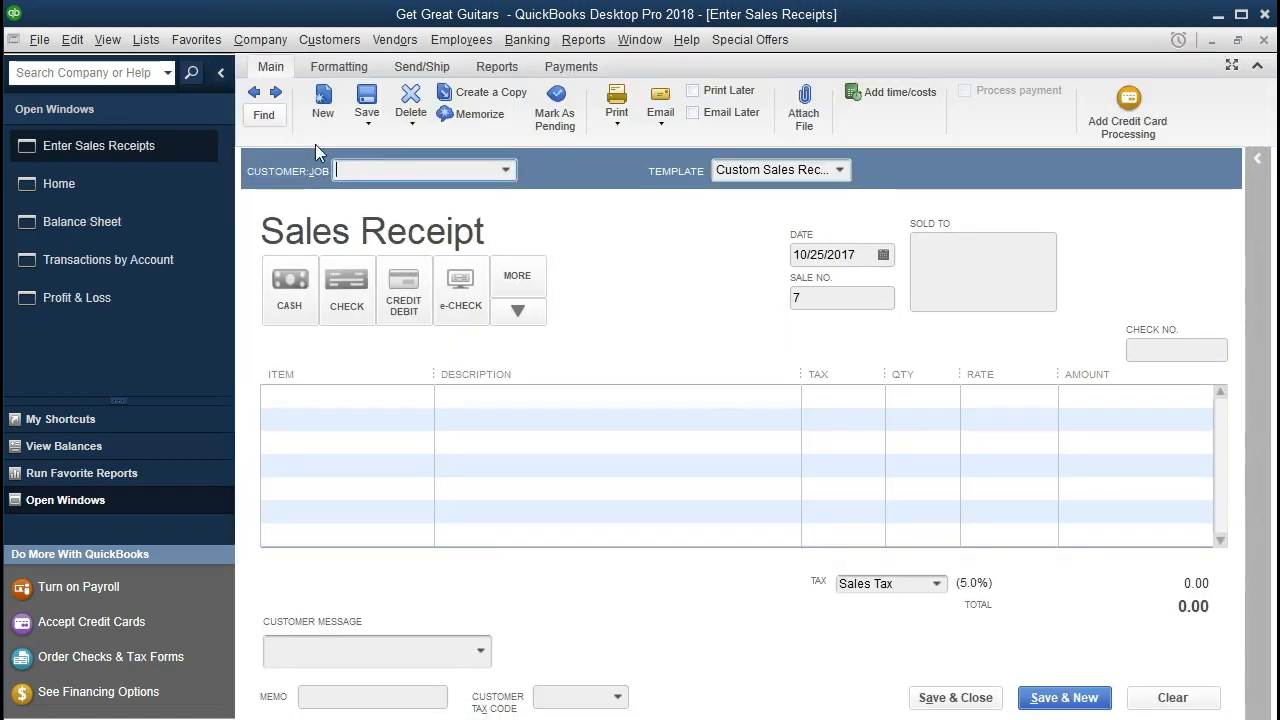
{"action": "left_click", "coordinate": [254, 92]}
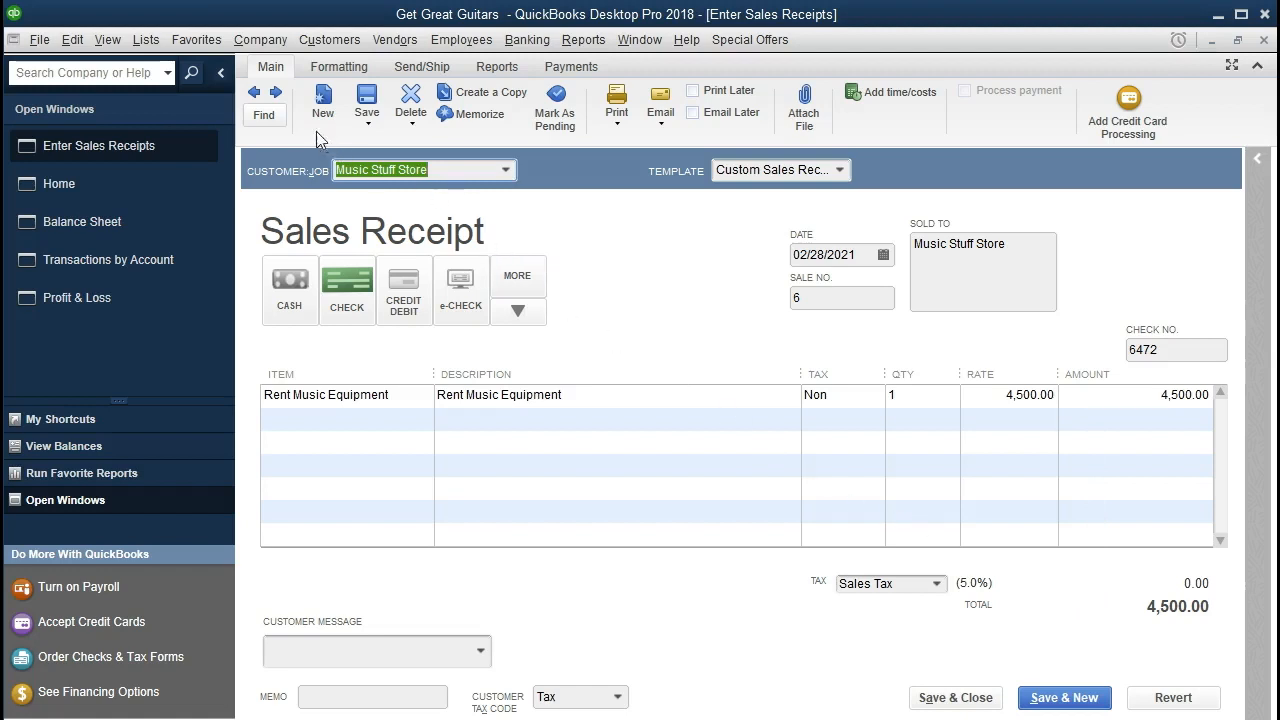
{"action": "left_click", "coordinate": [256, 93]}
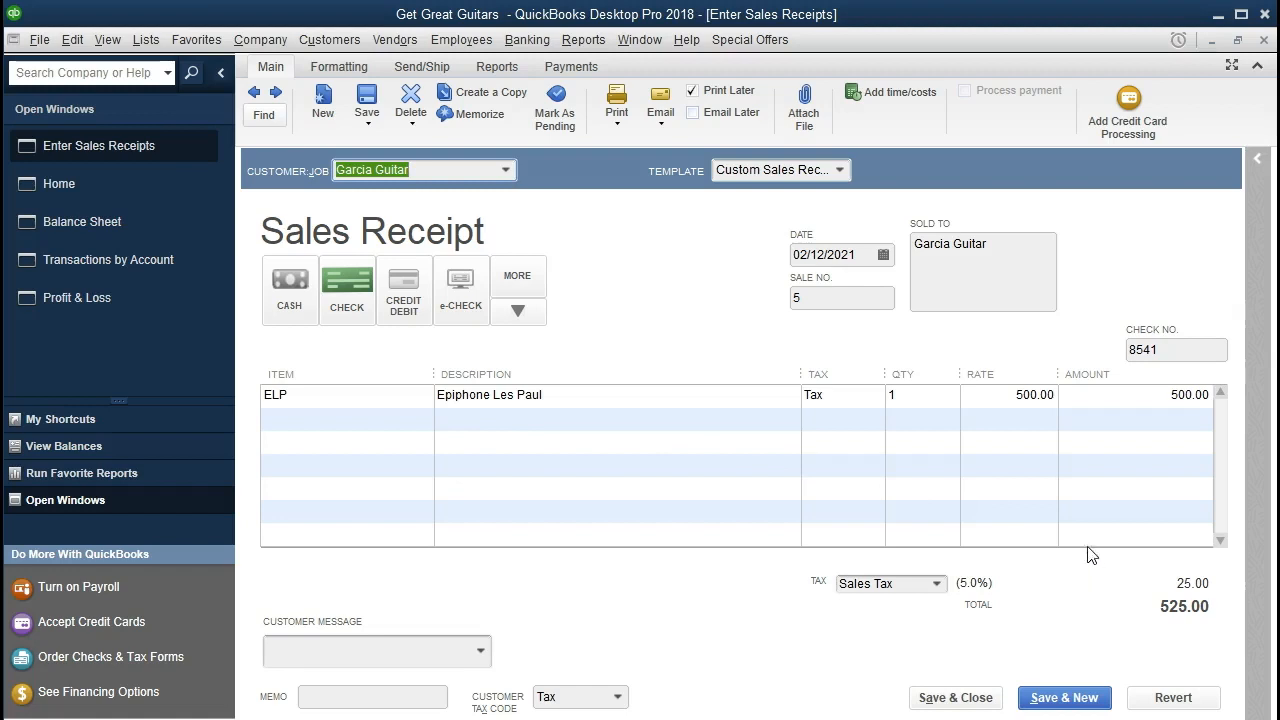
{"action": "left_click", "coordinate": [1263, 40]}
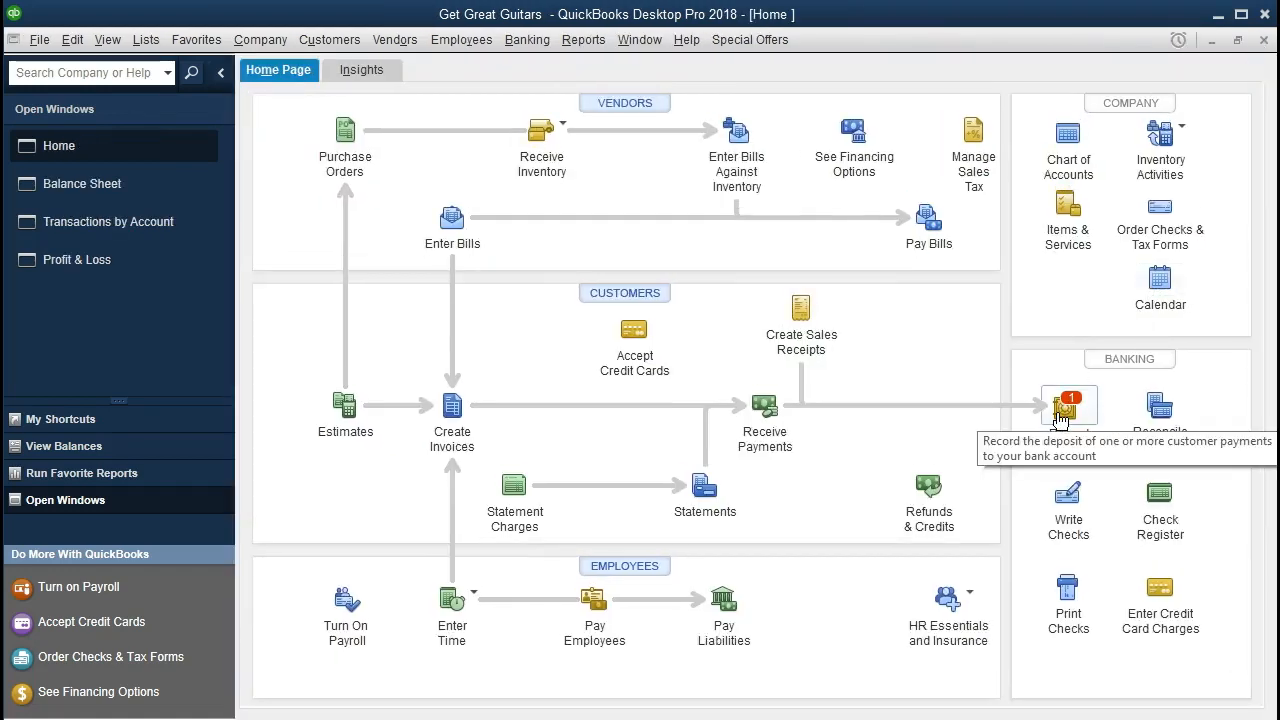
- Look at the payments awaiting deposit in the Record Deposits form reached from the home page, and close the form
{"action": "left_click", "coordinate": [1062, 410]}
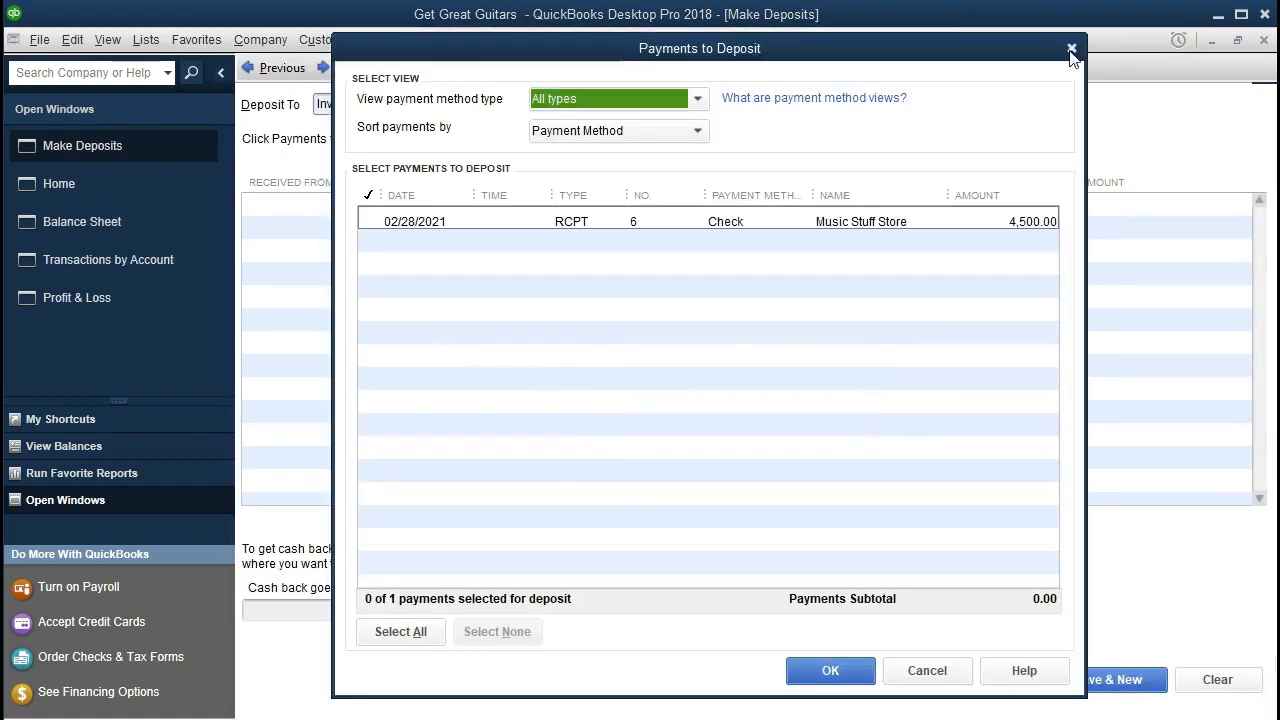
{"action": "left_click", "coordinate": [1071, 49]}
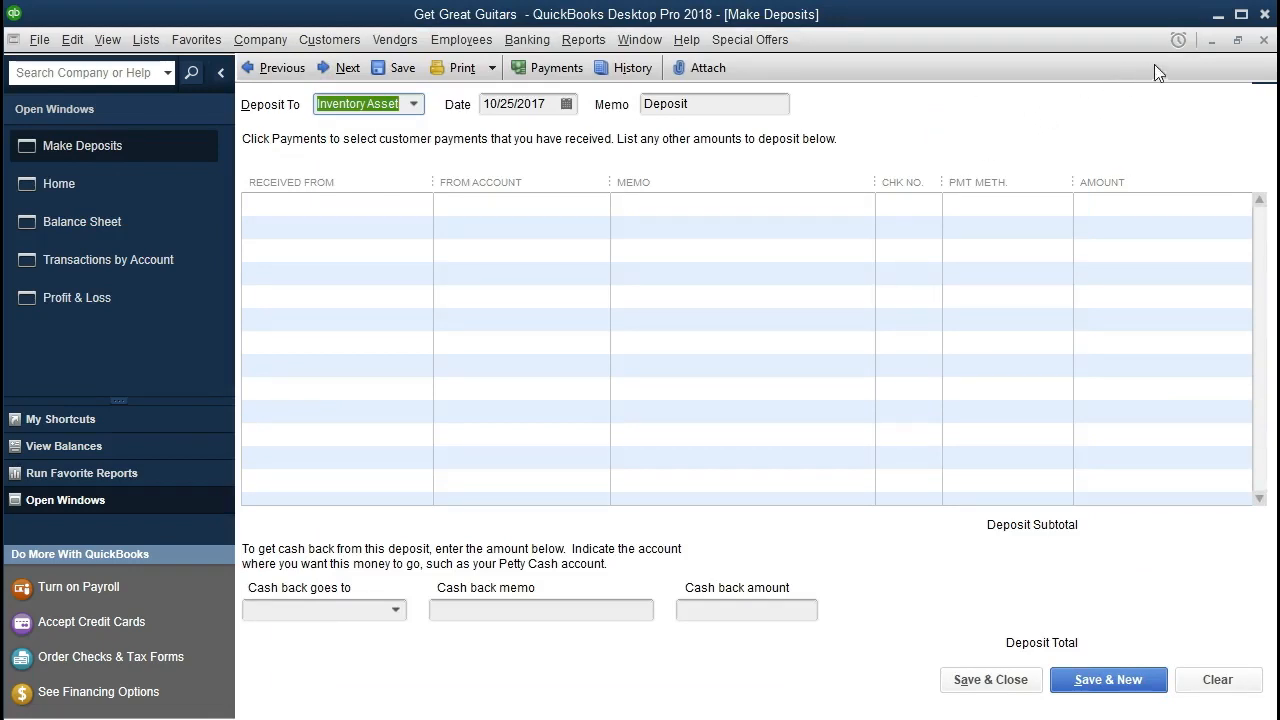
{"action": "left_click", "coordinate": [1262, 41]}
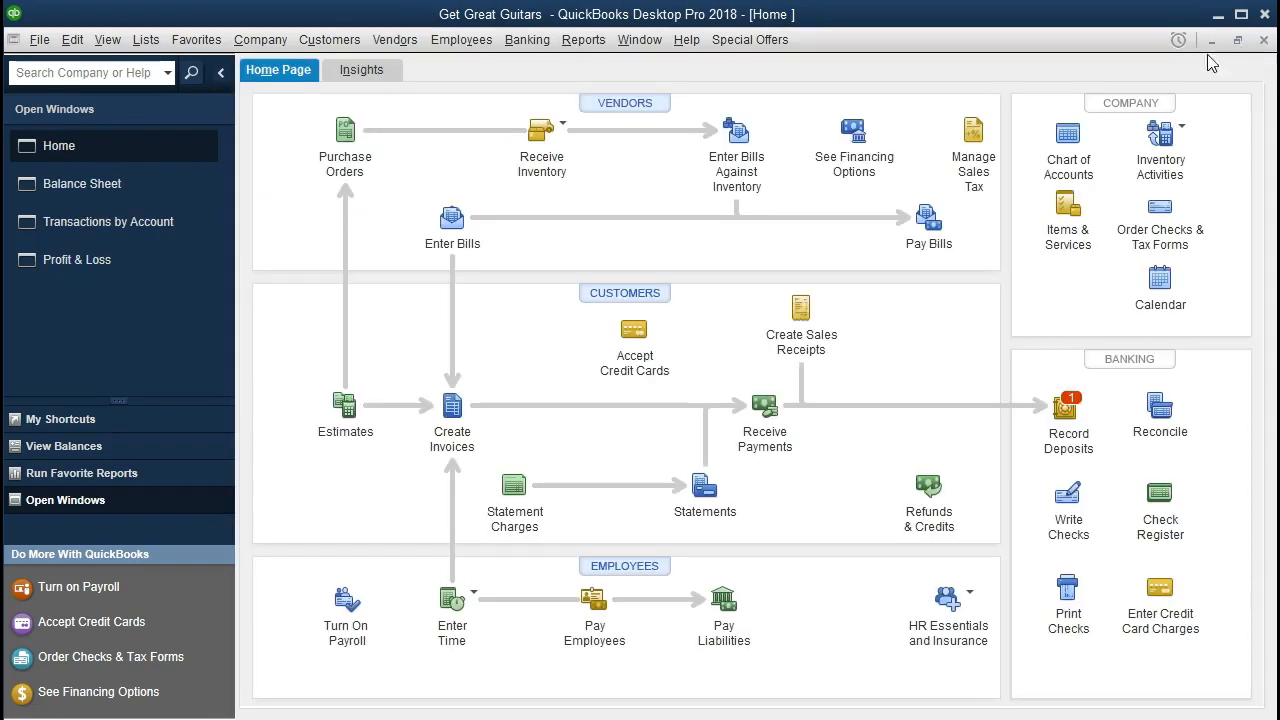
- Drill down from Checking in the Balance Sheet to the 01/10/2021 Chase loan deposit, and close the details to return to the report
{"action": "left_click", "coordinate": [92, 186]}
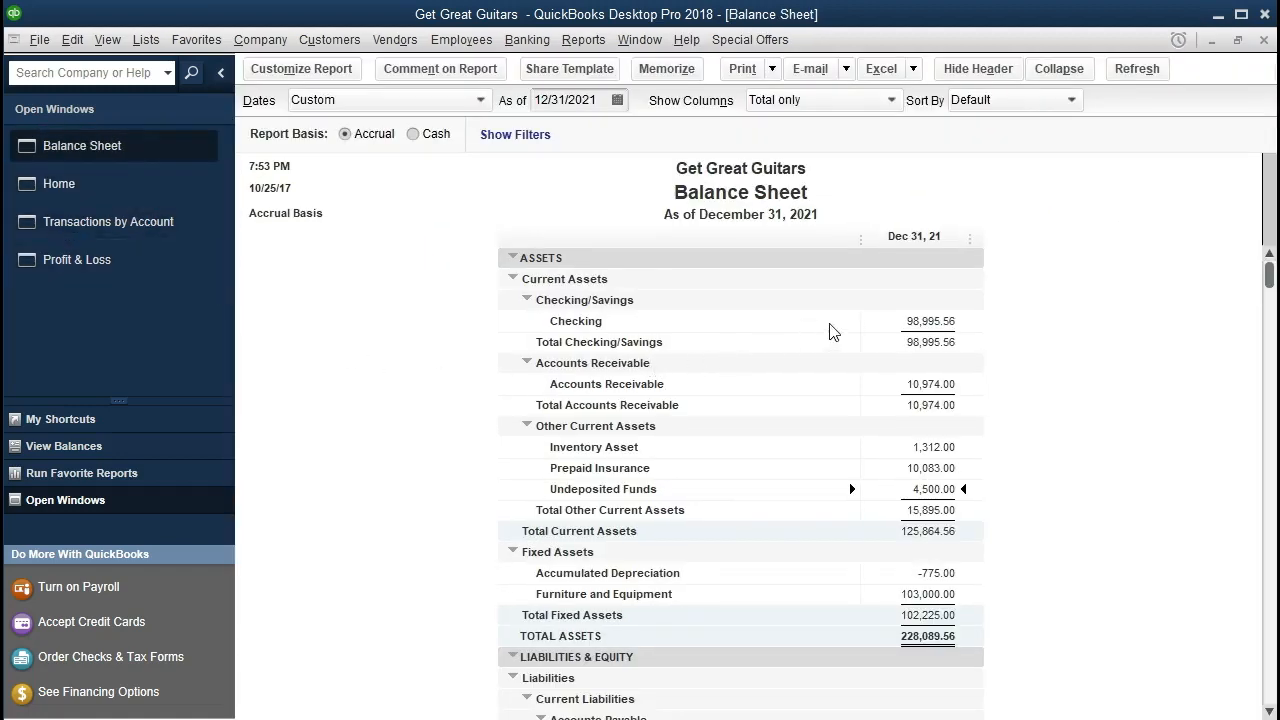
{"action": "double_click", "coordinate": [886, 318]}
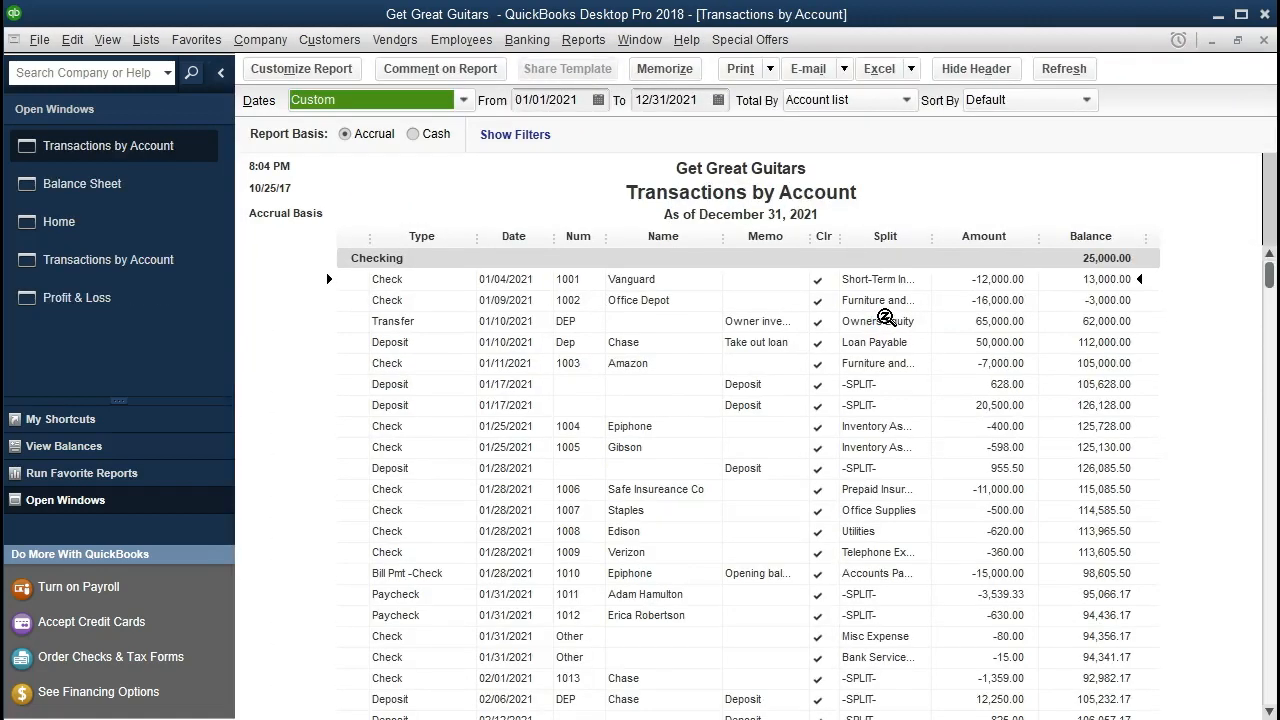
{"action": "double_click", "coordinate": [671, 342]}
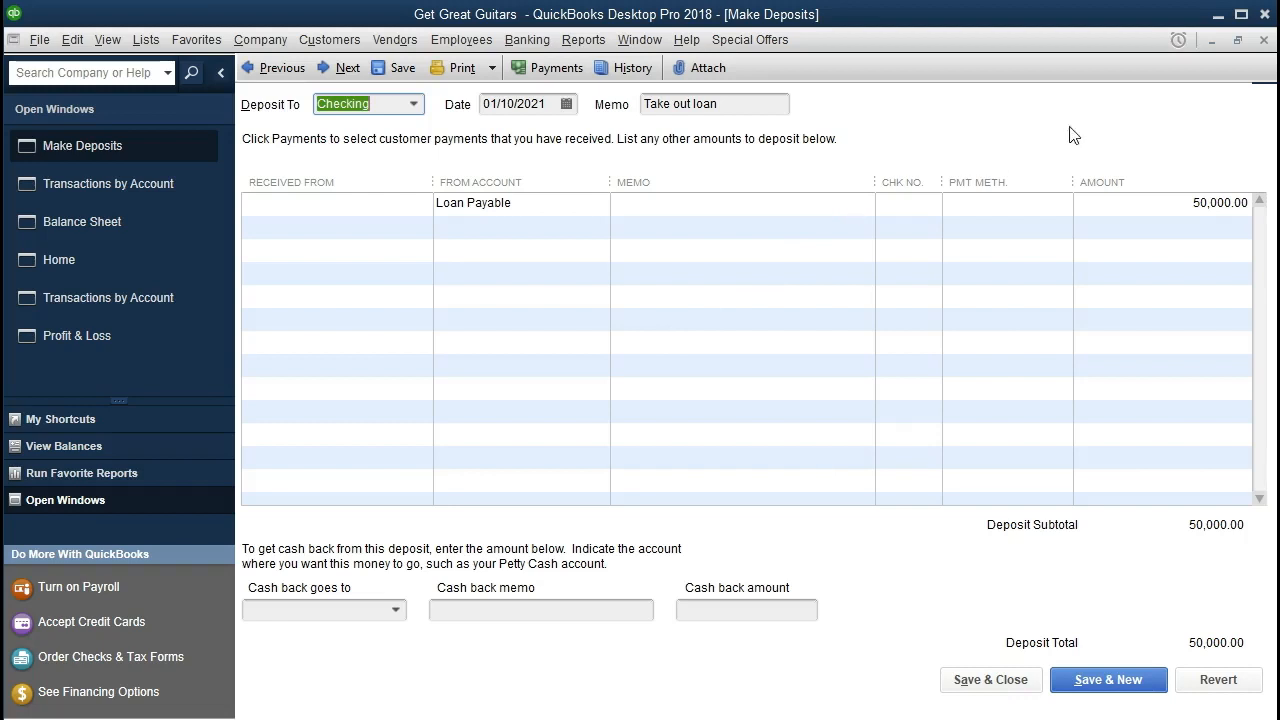
{"action": "left_click", "coordinate": [1265, 41]}
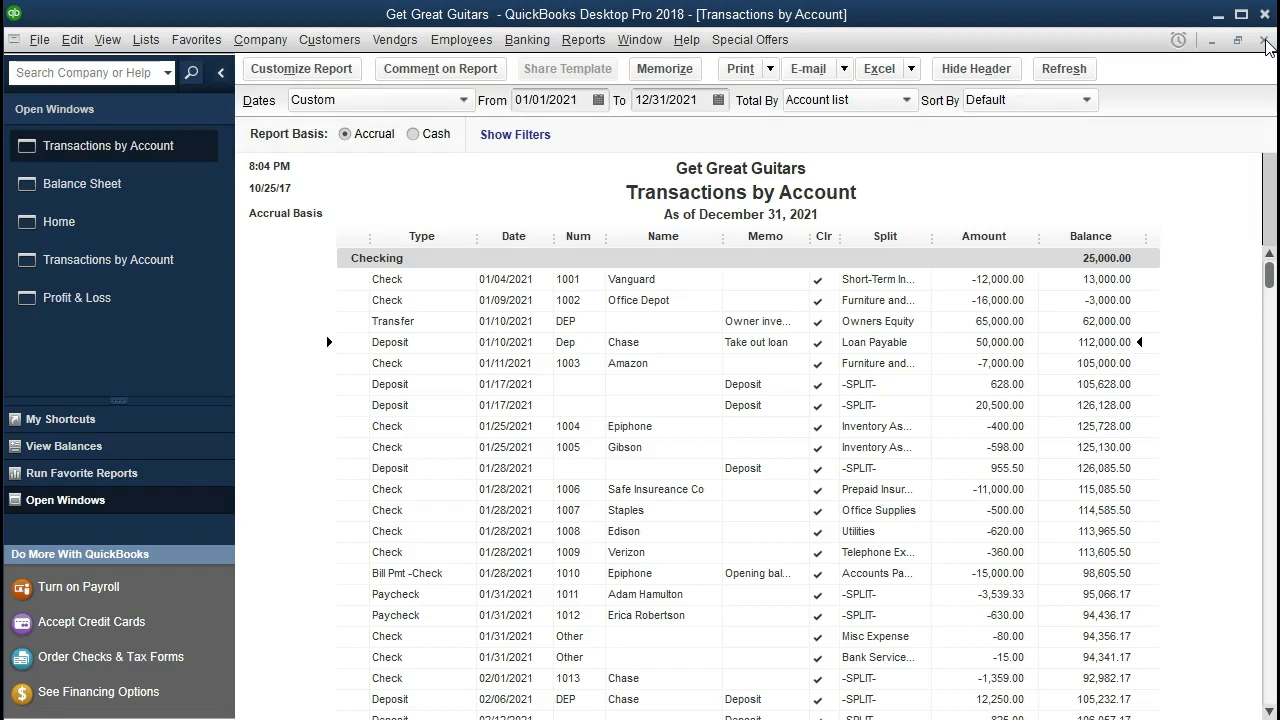
{"action": "left_click", "coordinate": [1265, 41]}
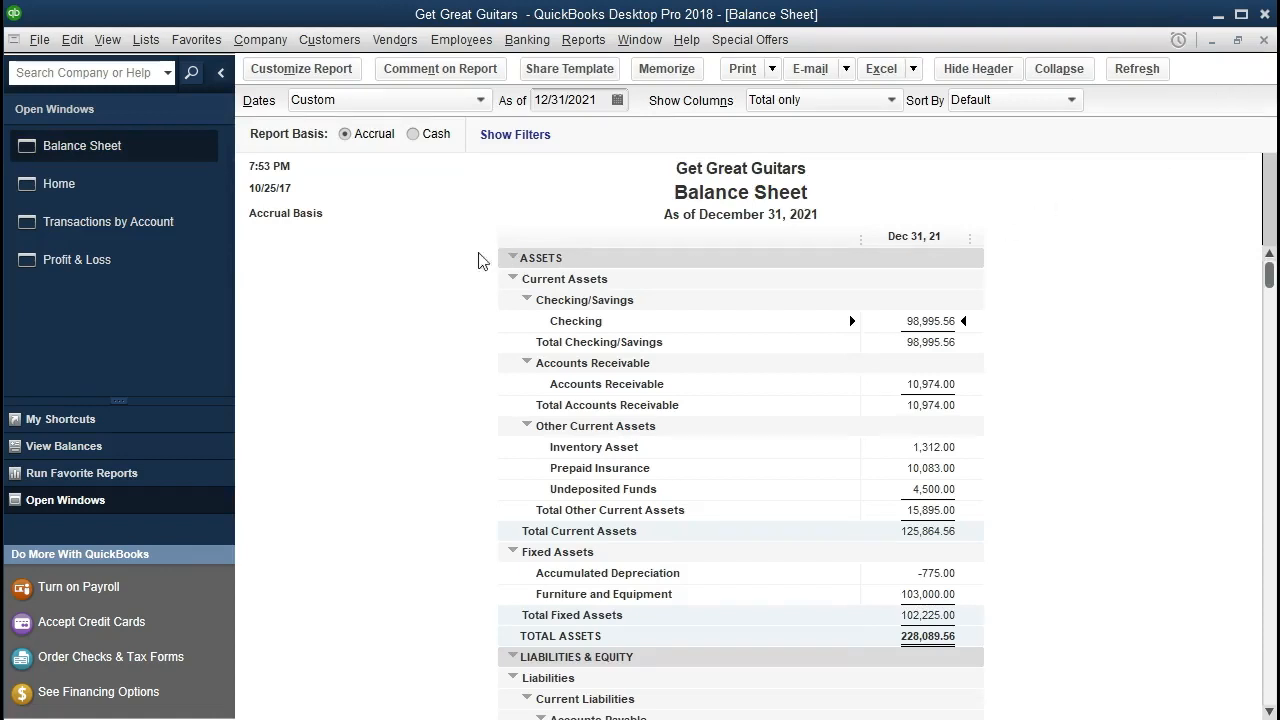
- Return to the home page and open Pay Employees
{"action": "left_click", "coordinate": [120, 189]}
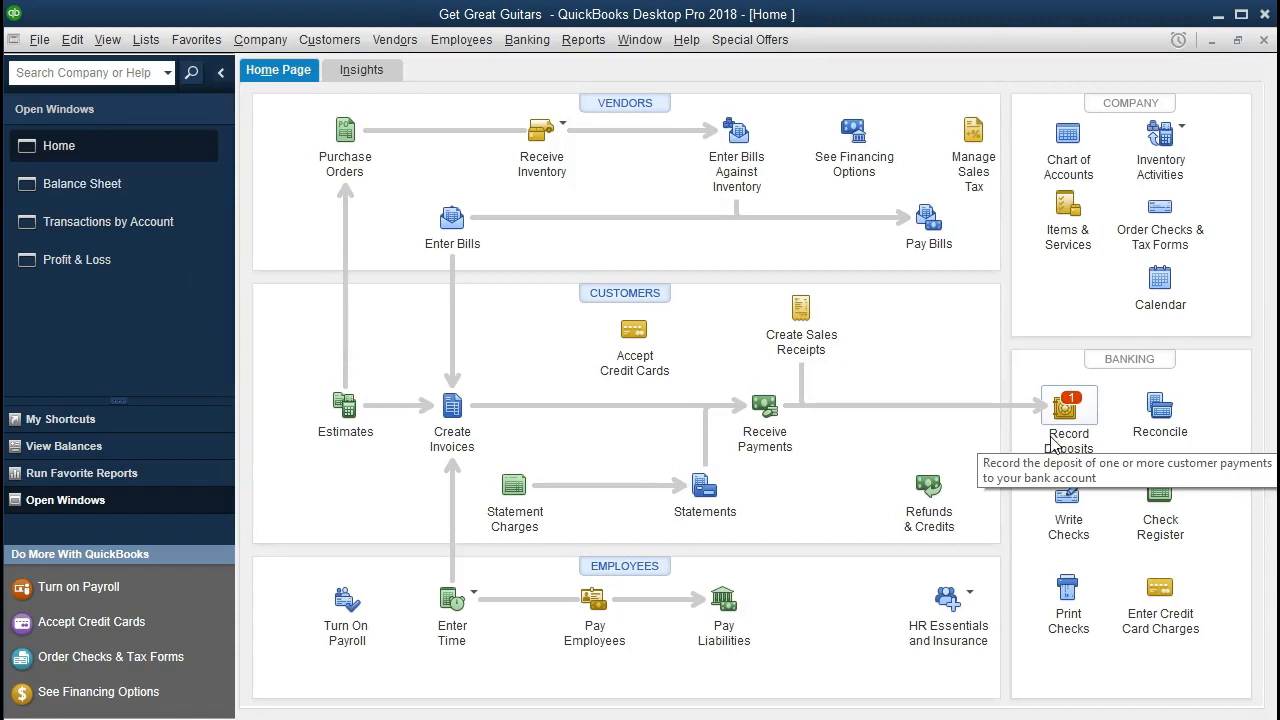
{"action": "left_click", "coordinate": [598, 622]}
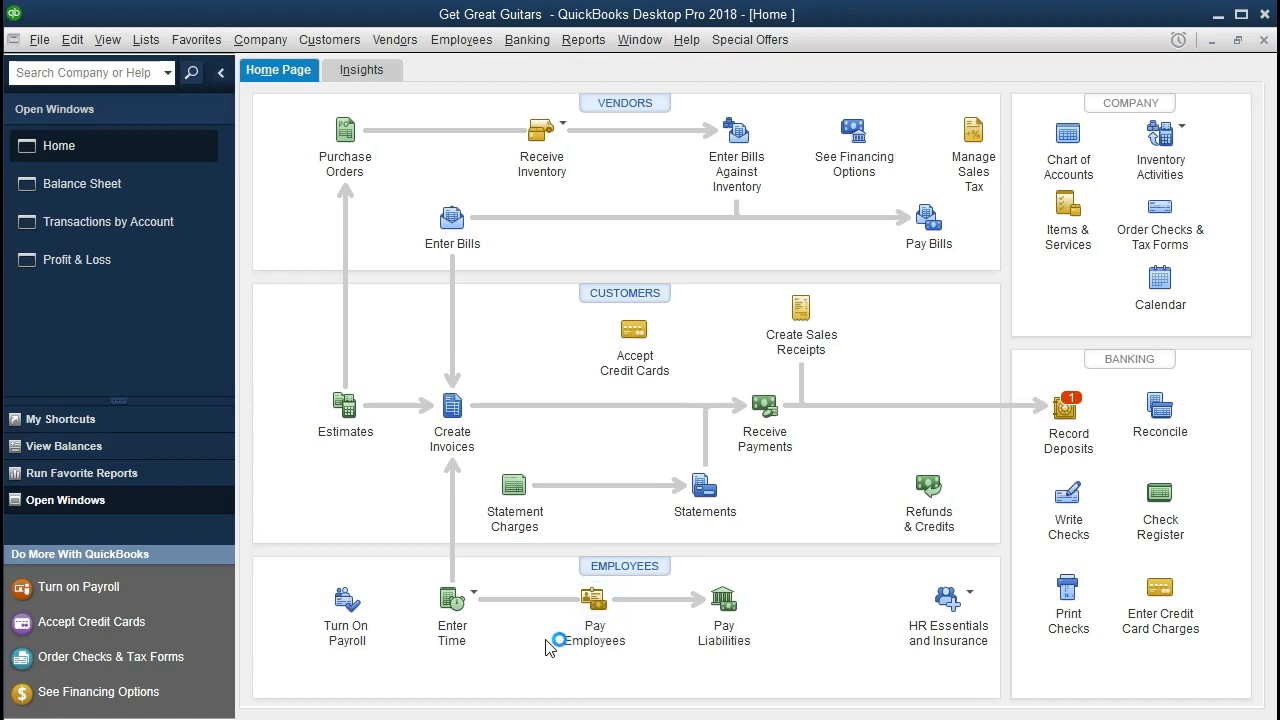